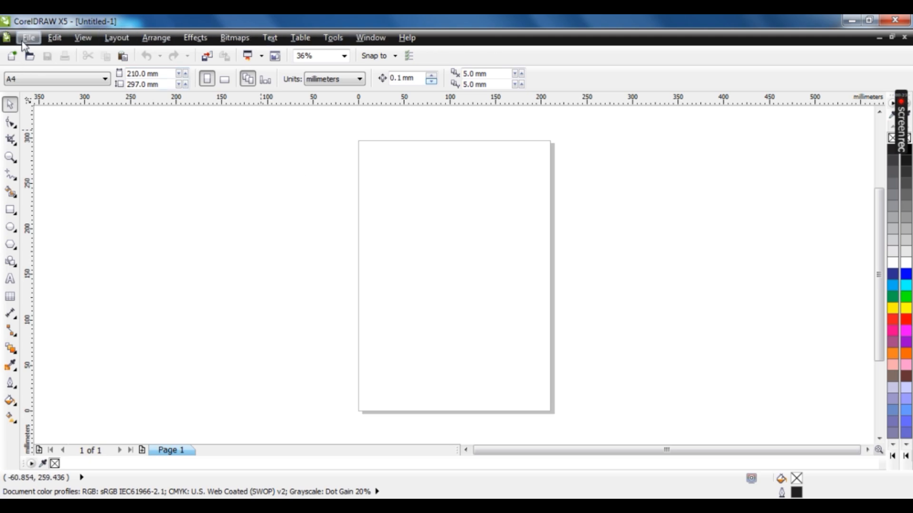
Look over the file and window commands and the crop, smart fill, ellipse and basic shapes tools.
click(28, 42)
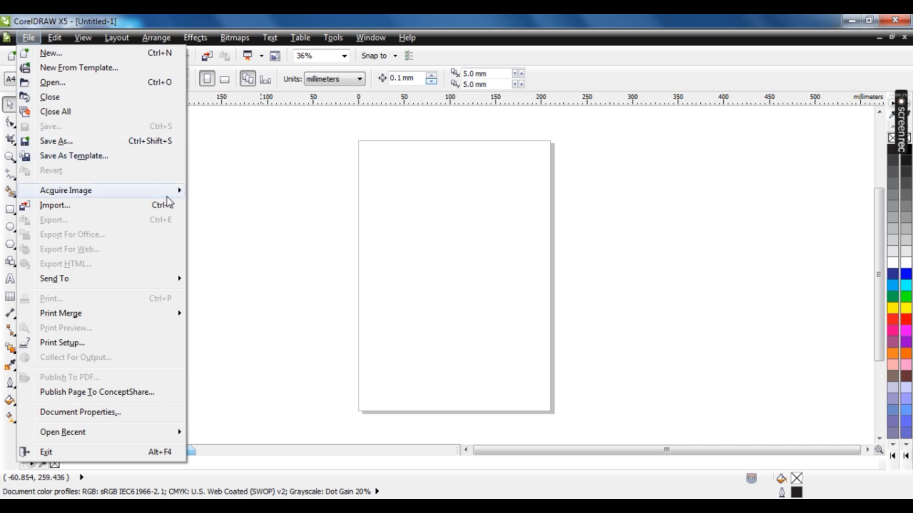
mouse_move(176, 189)
click(29, 37)
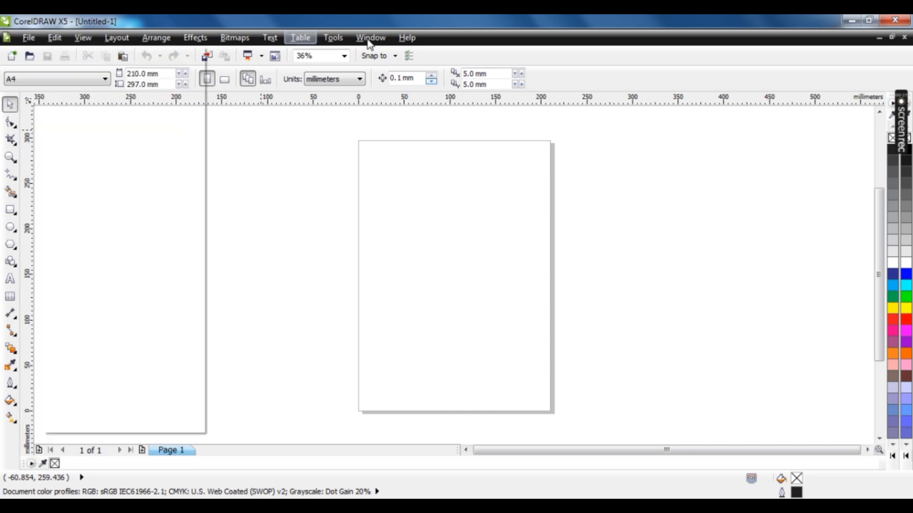
click(370, 38)
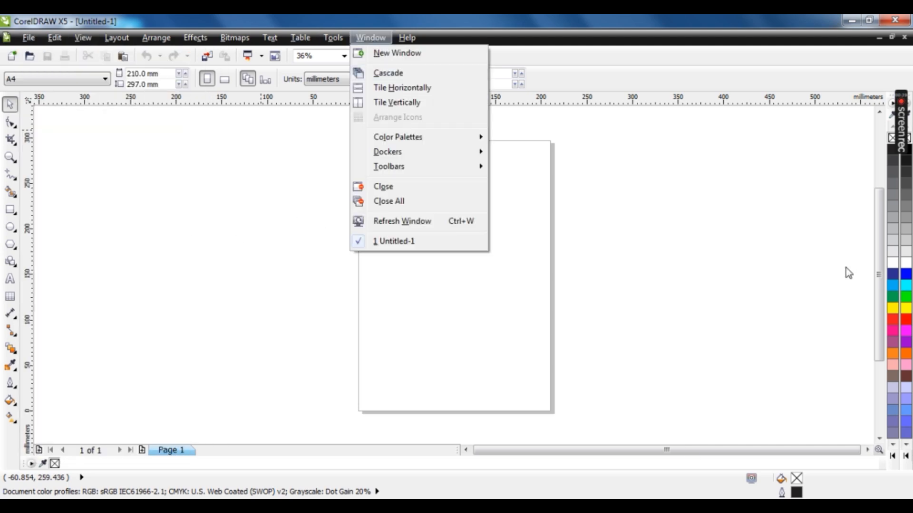
click(548, 61)
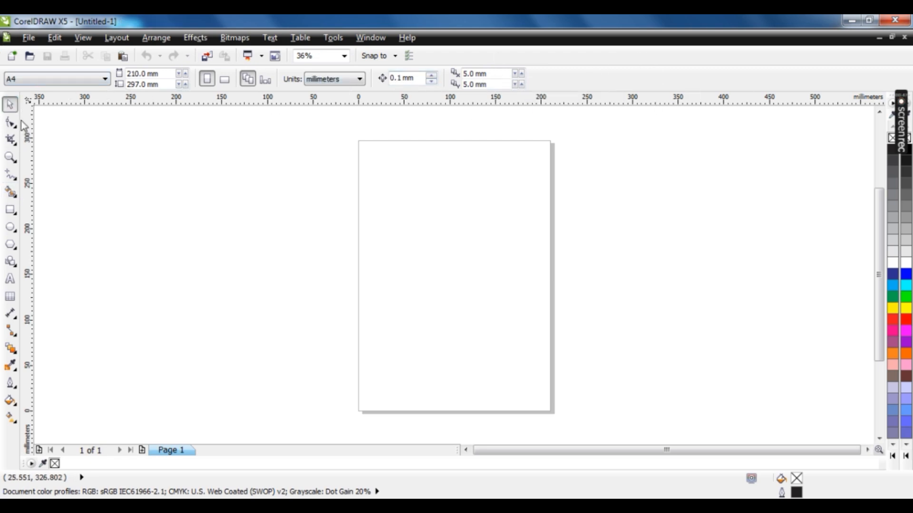
click(10, 139)
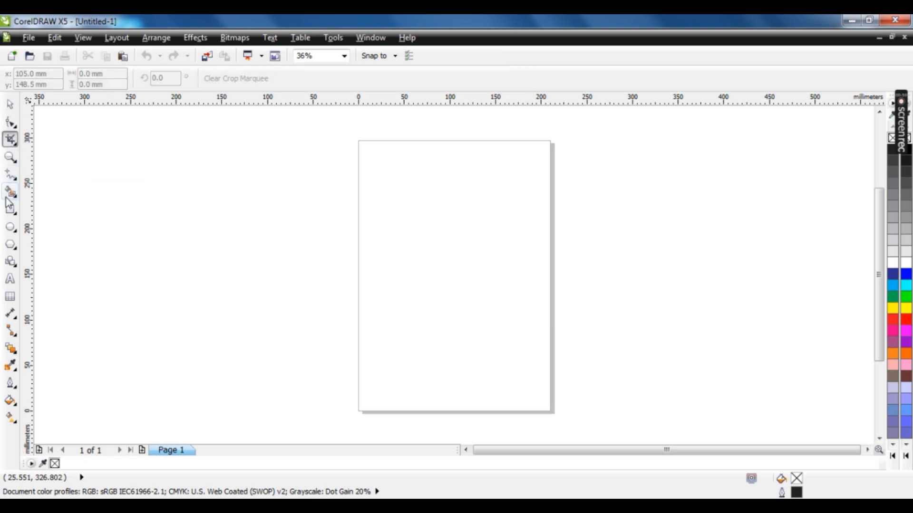
click(9, 193)
click(10, 227)
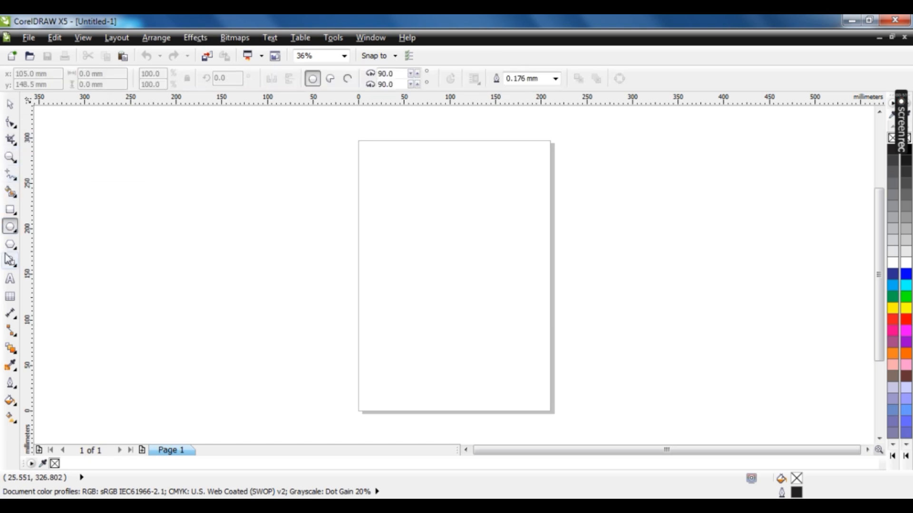
click(10, 261)
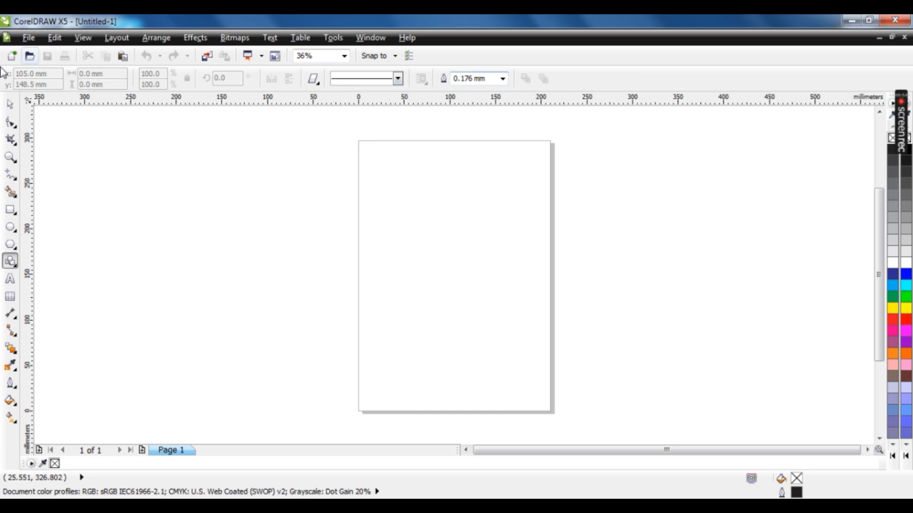
click(10, 103)
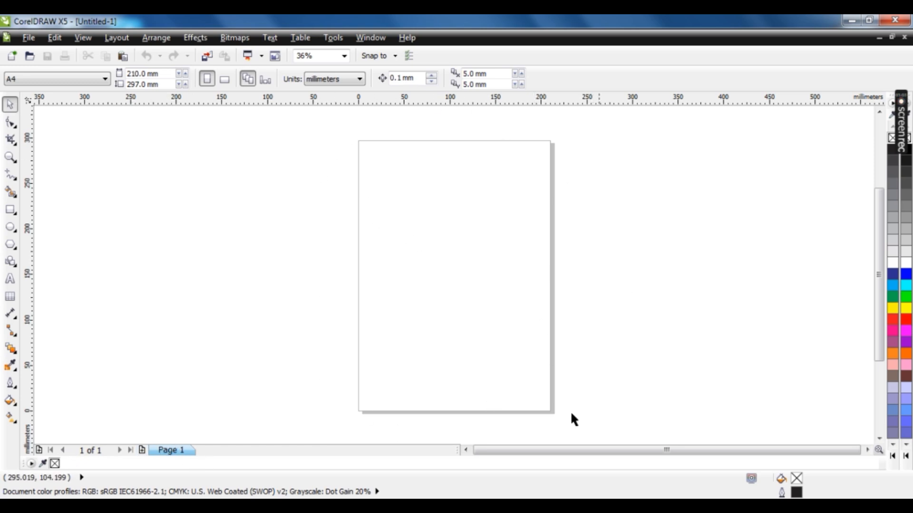
Add a second page after Page 1 and view the options available for it.
click(141, 449)
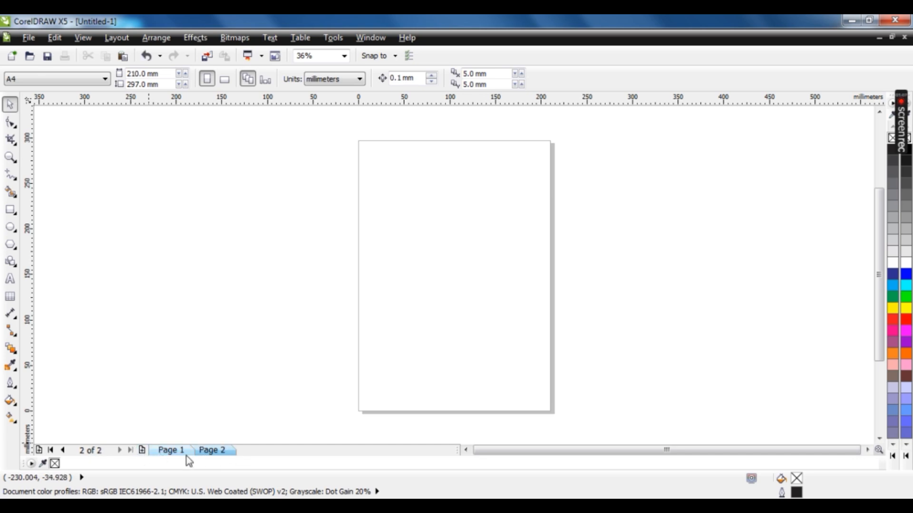
right_click(222, 454)
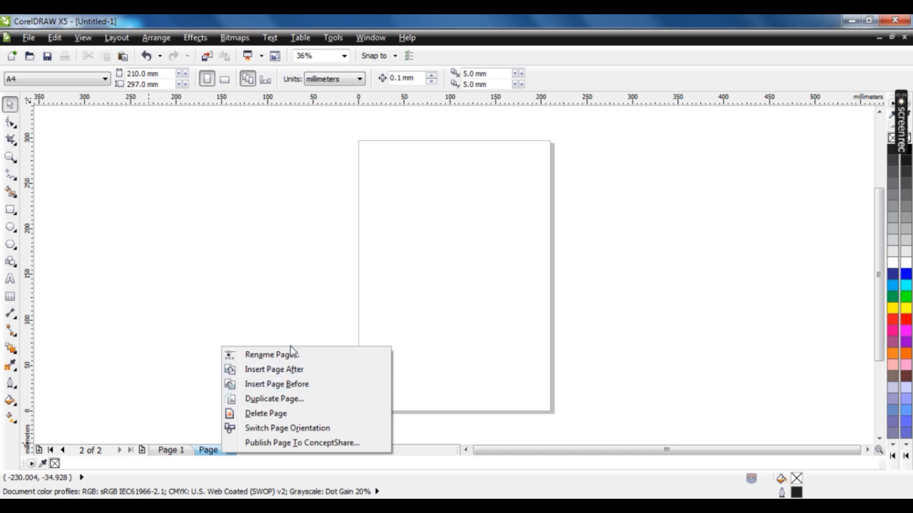
click(275, 321)
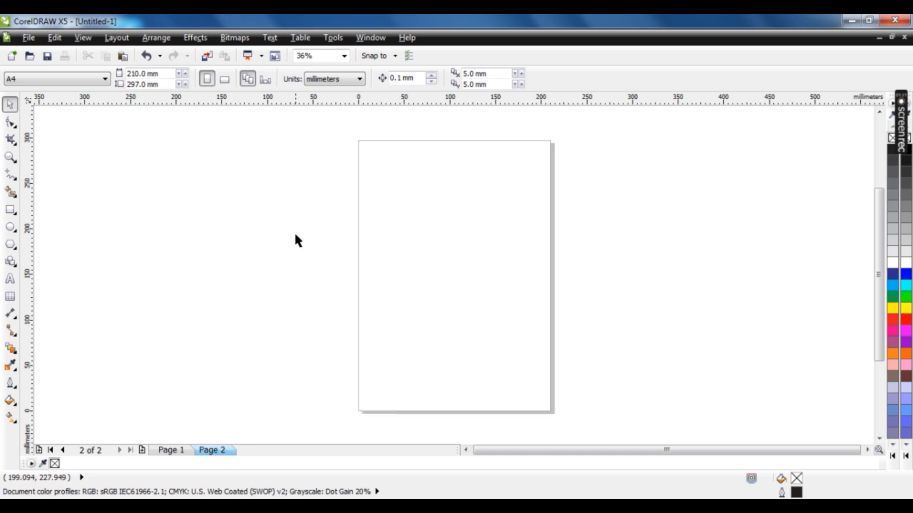
Examine the full set of colour palette swatches and the list of preset page sizes.
scroll(296, 240, down, 1)
scroll(308, 254, up, 1)
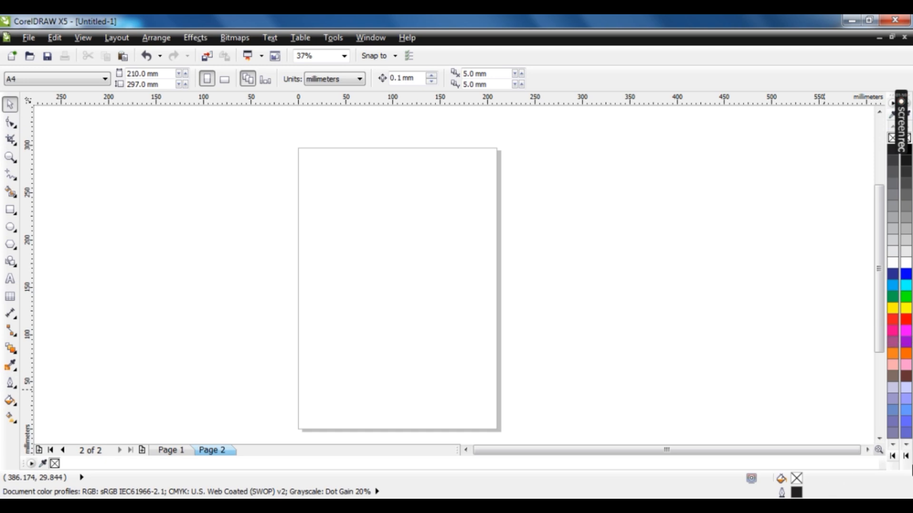
click(892, 456)
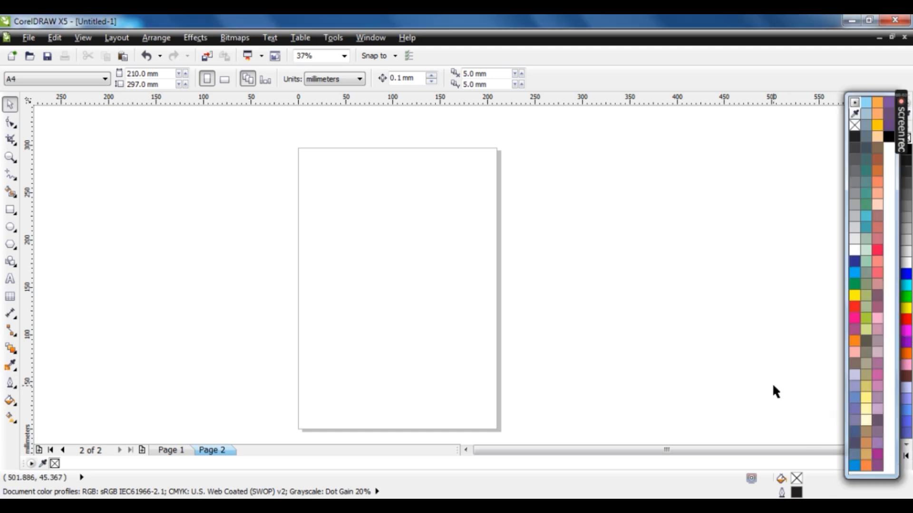
click(906, 457)
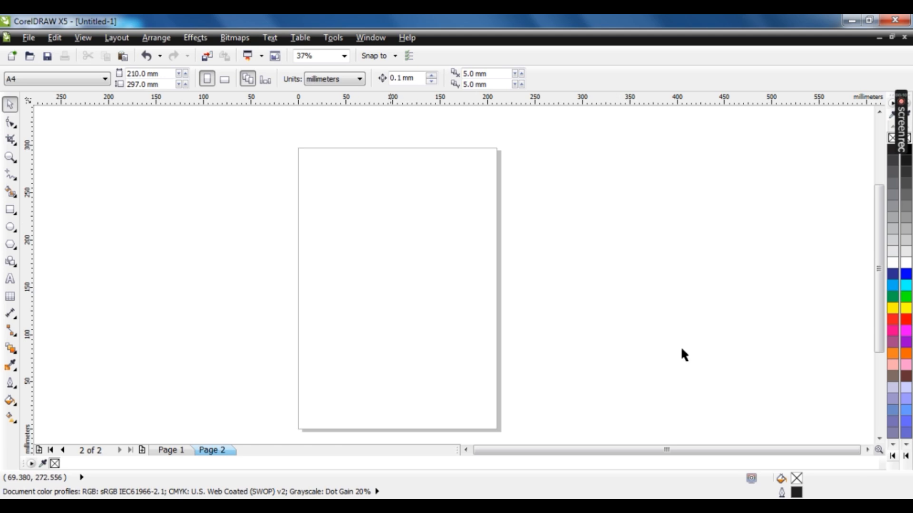
click(906, 456)
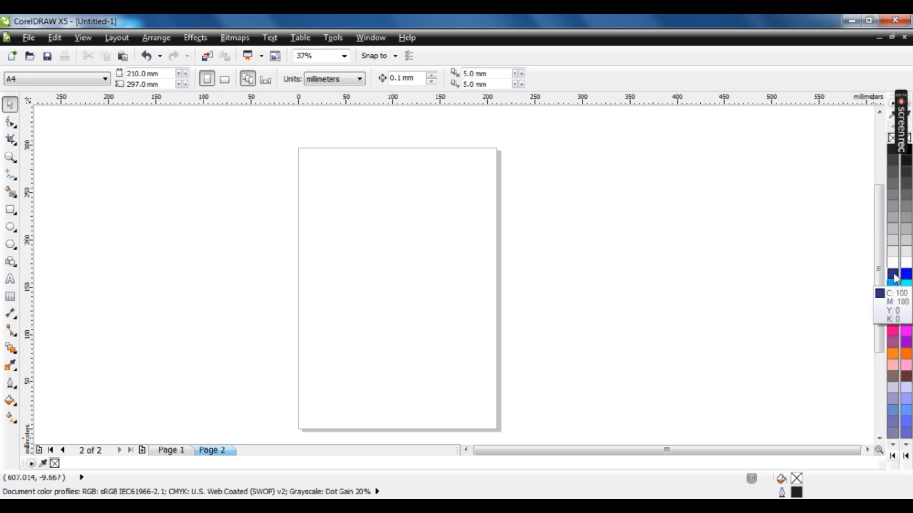
click(898, 460)
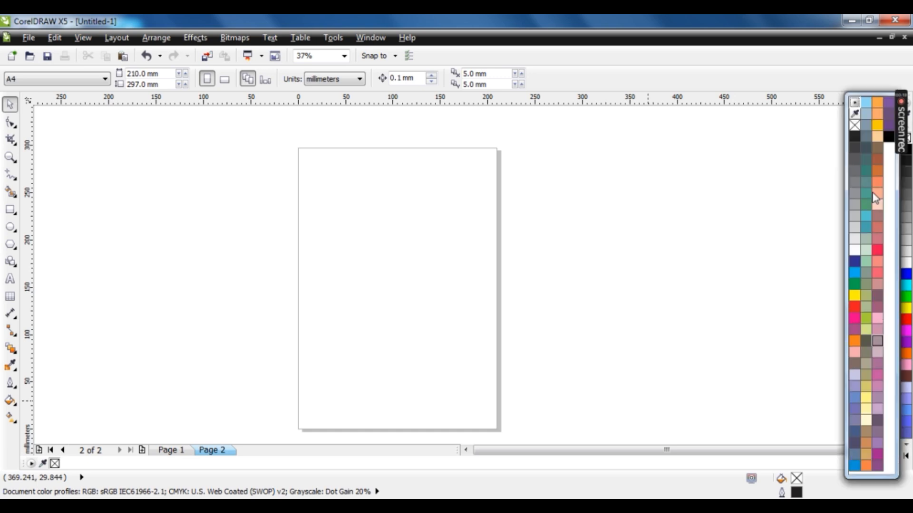
click(573, 260)
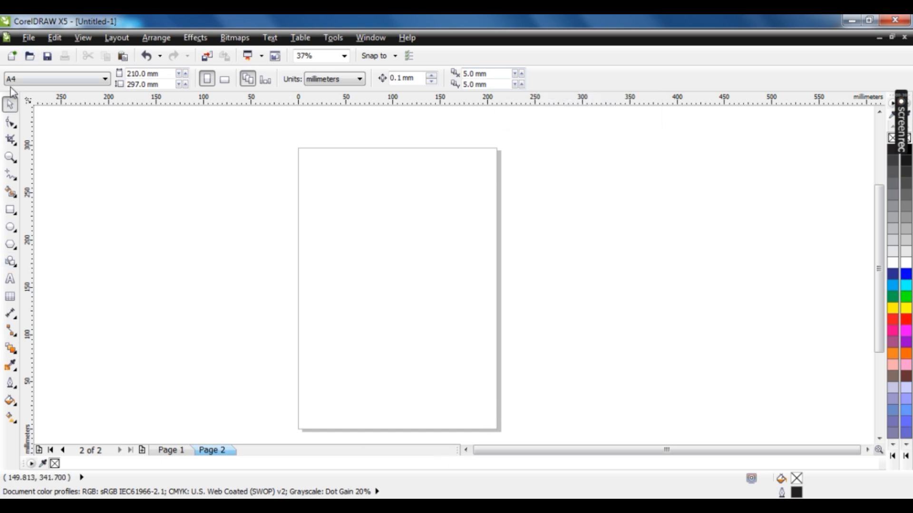
click(66, 85)
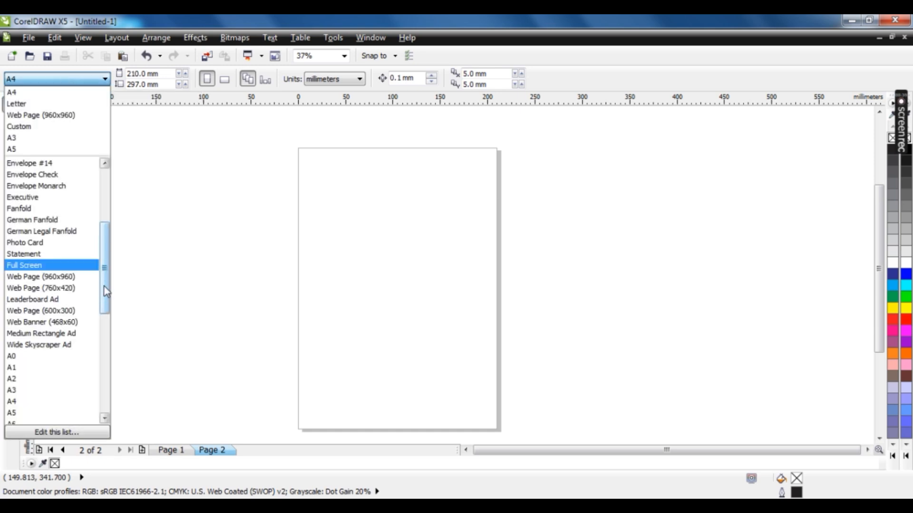
drag(103, 286, 123, 157)
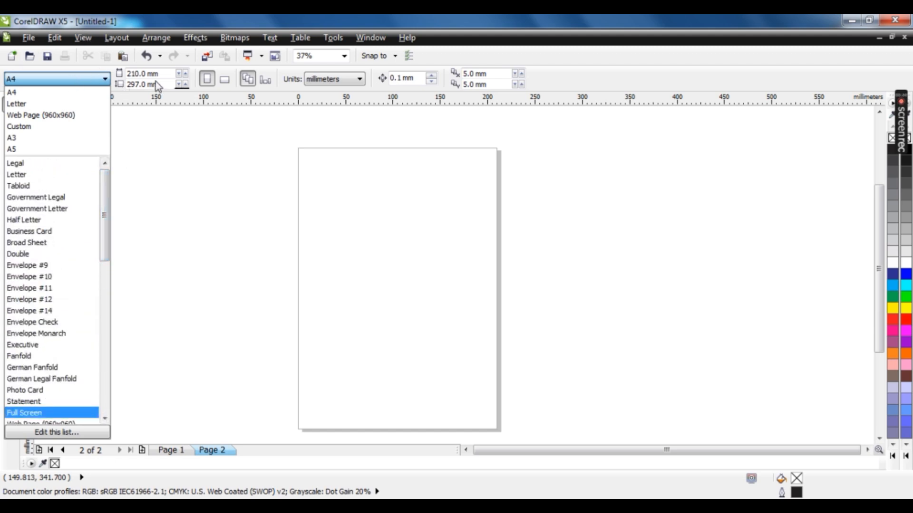
click(145, 159)
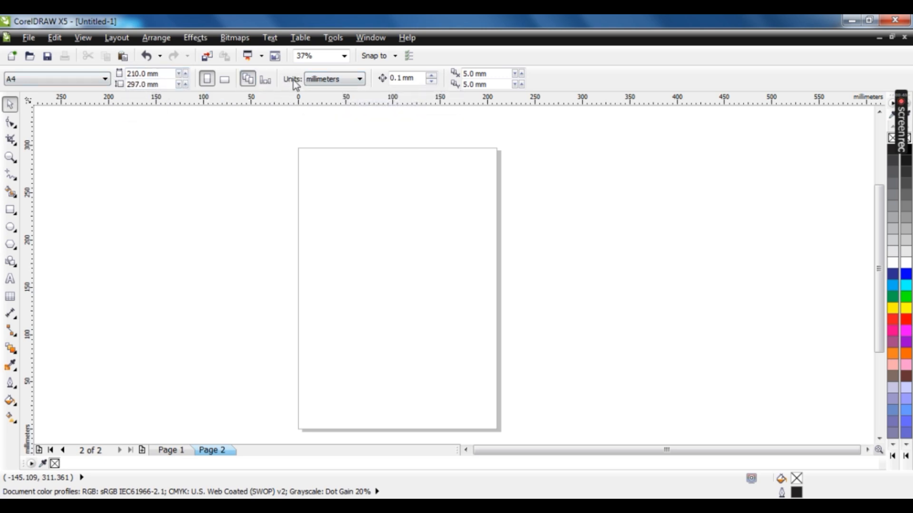
Set the drawing units to inches and select the page dimension values.
click(345, 82)
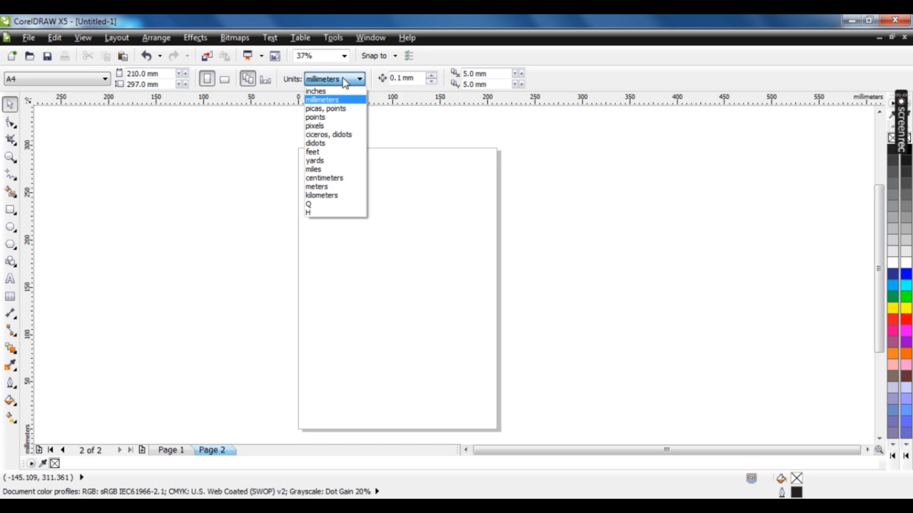
click(336, 90)
click(330, 80)
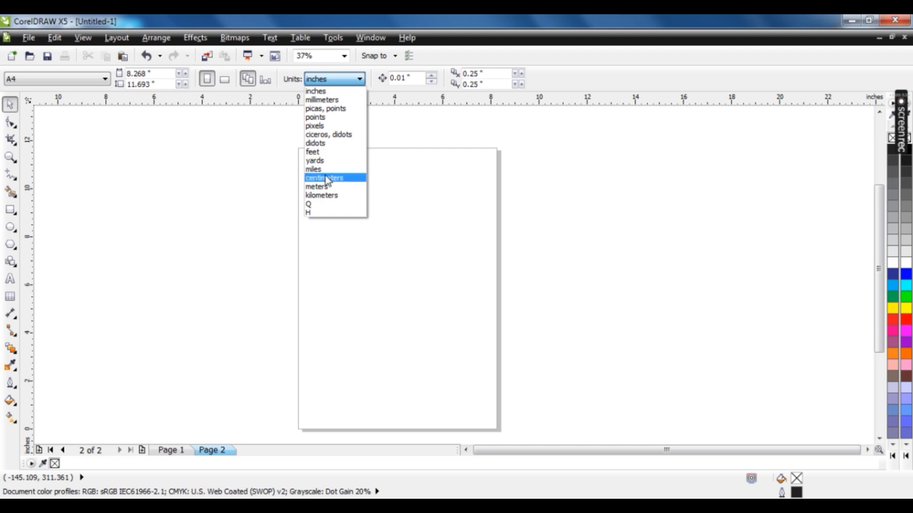
click(243, 135)
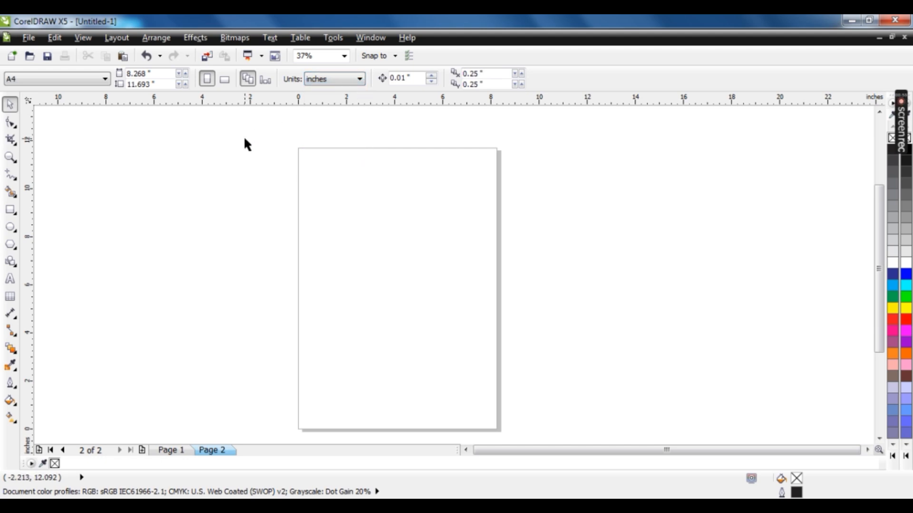
click(331, 81)
click(330, 89)
drag(162, 75, 121, 81)
key(Tab)
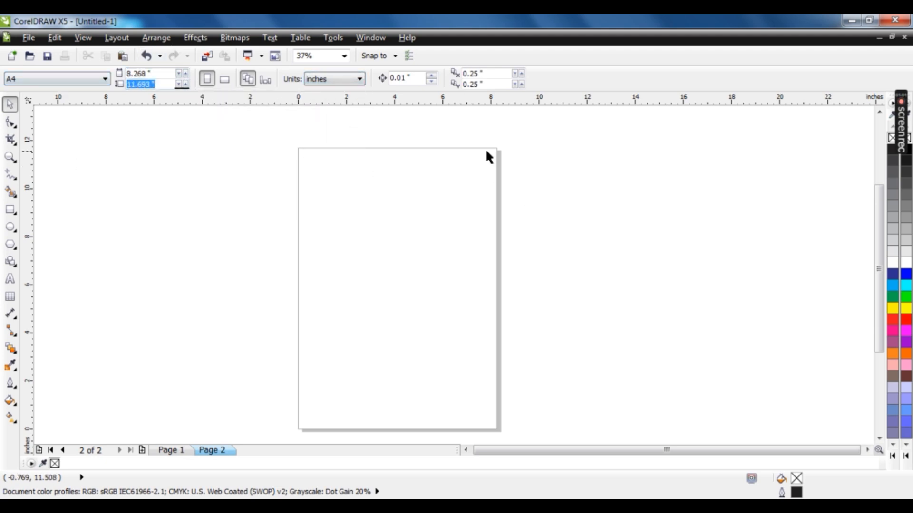
Set the page size to A4 with millimeters as the drawing units.
click(67, 80)
drag(108, 229, 108, 171)
click(19, 93)
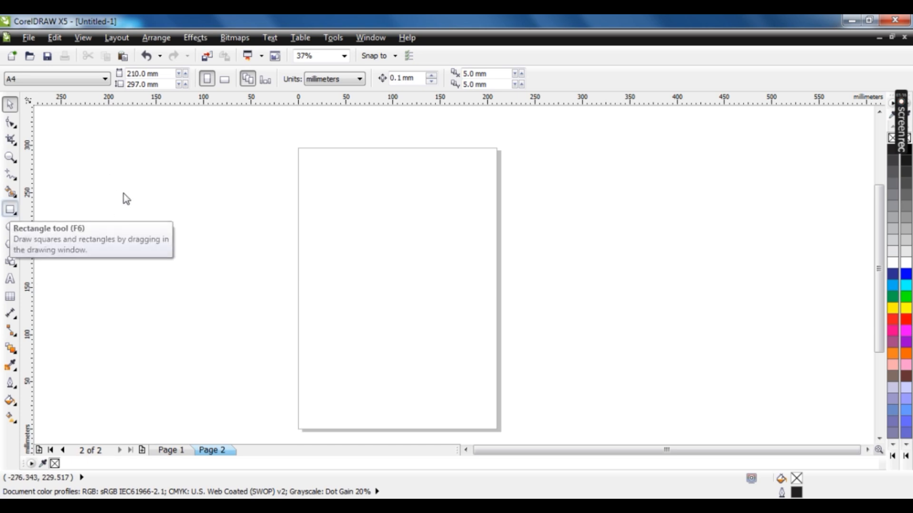
drag(106, 169, 172, 229)
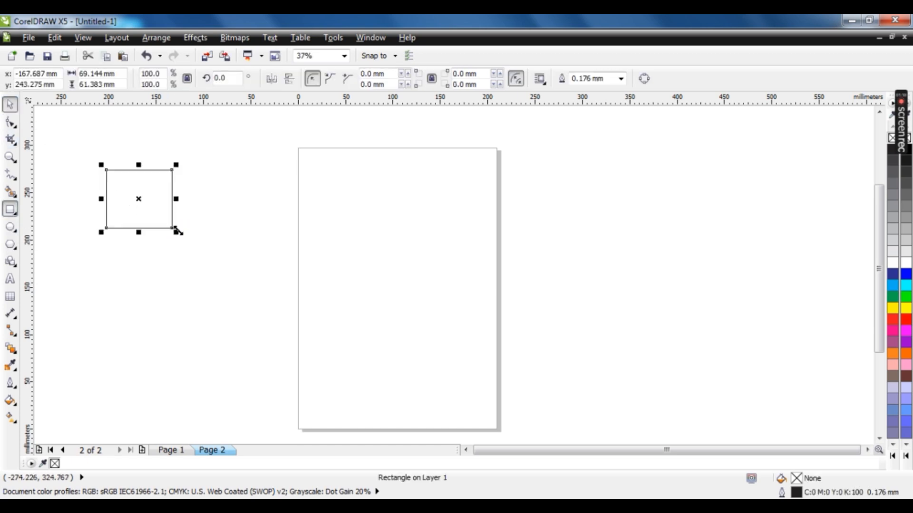
drag(137, 201, 199, 200)
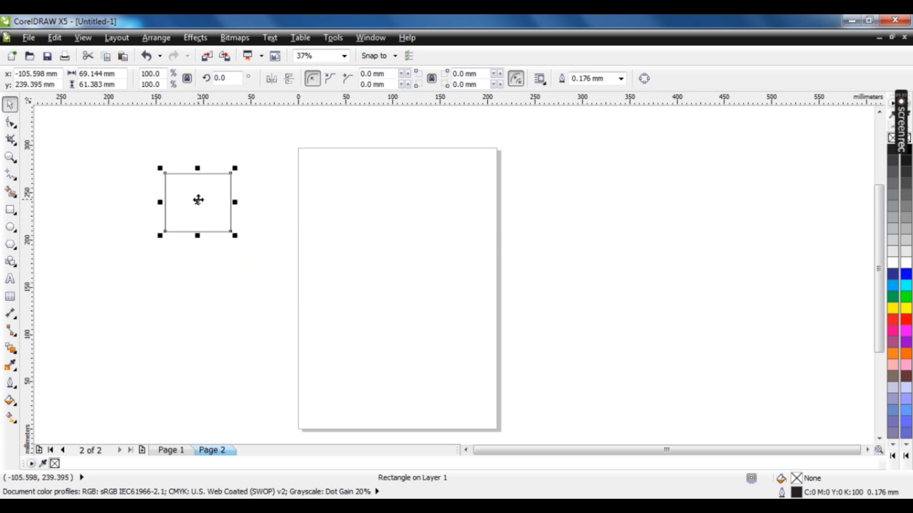
click(256, 201)
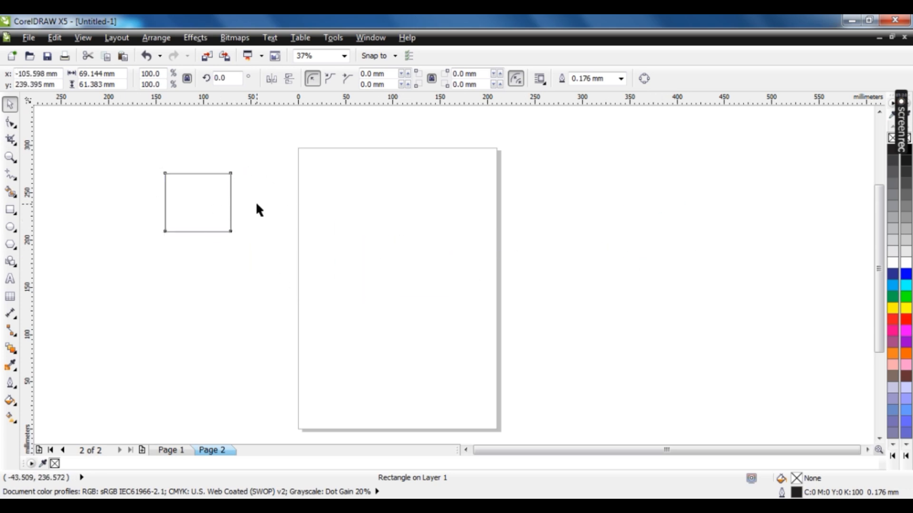
click(191, 207)
key(Delete)
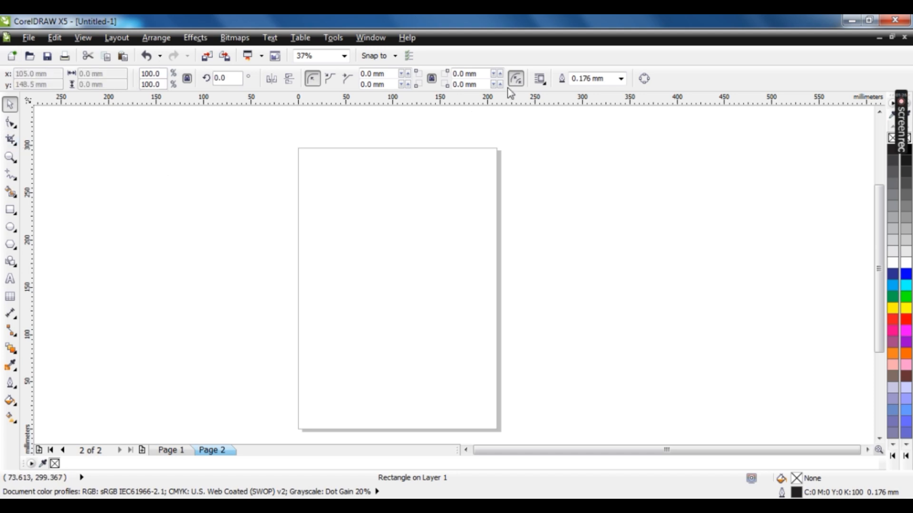
Draw a rectangle about 94 × 79 mm left of the page and beside it an ellipse about 80 × 79 mm crossing the page's left edge.
click(10, 209)
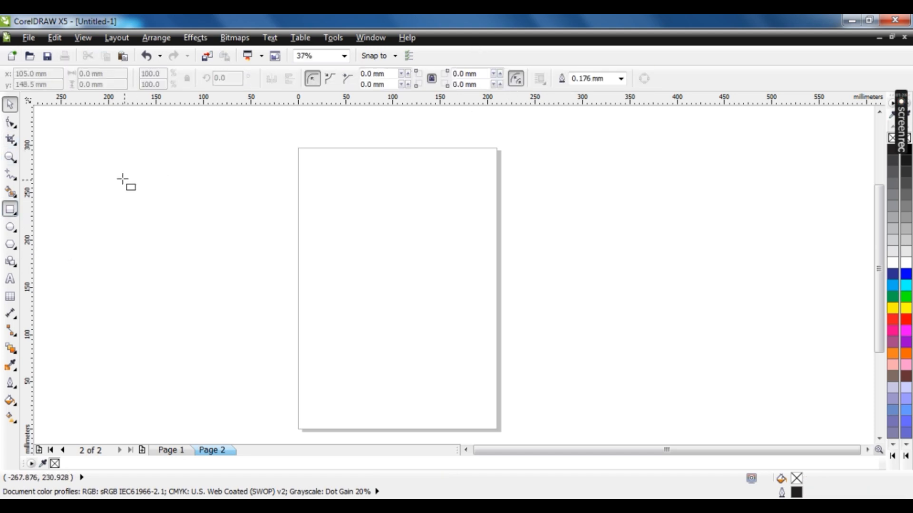
drag(121, 177, 211, 251)
key(F7)
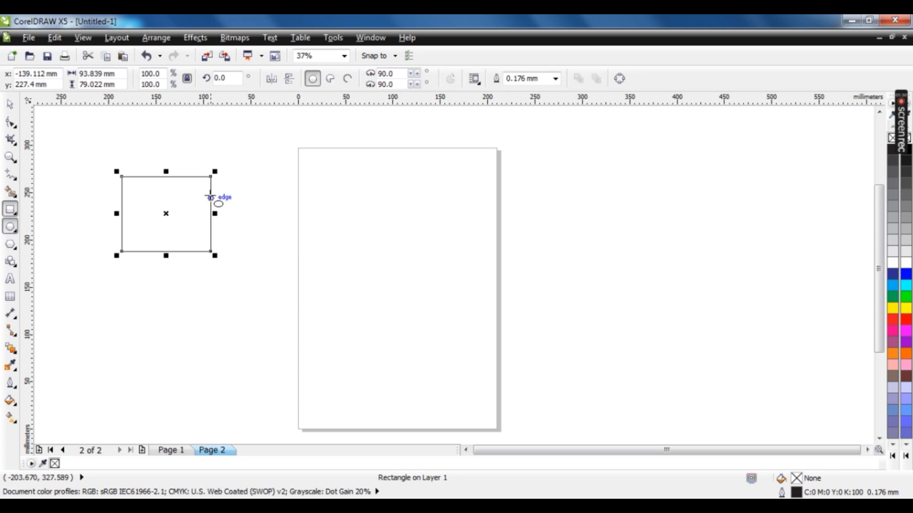
drag(236, 181, 308, 248)
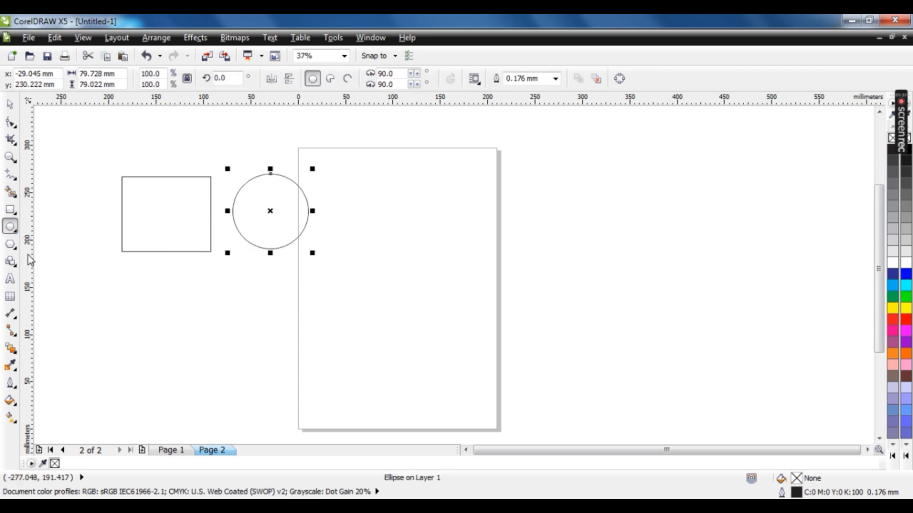
Draw a five-sided polygon about 99 × 92 mm in the upper part of the page.
click(10, 244)
drag(360, 176, 457, 274)
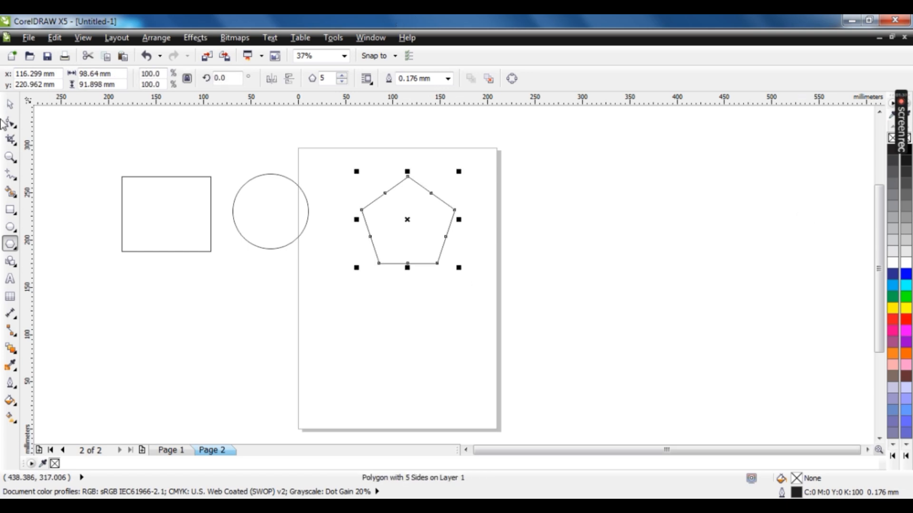
Move the rectangle from beside the circle to the empty area right of the page and fill it with dark blue.
click(12, 106)
click(166, 213)
drag(152, 218, 606, 206)
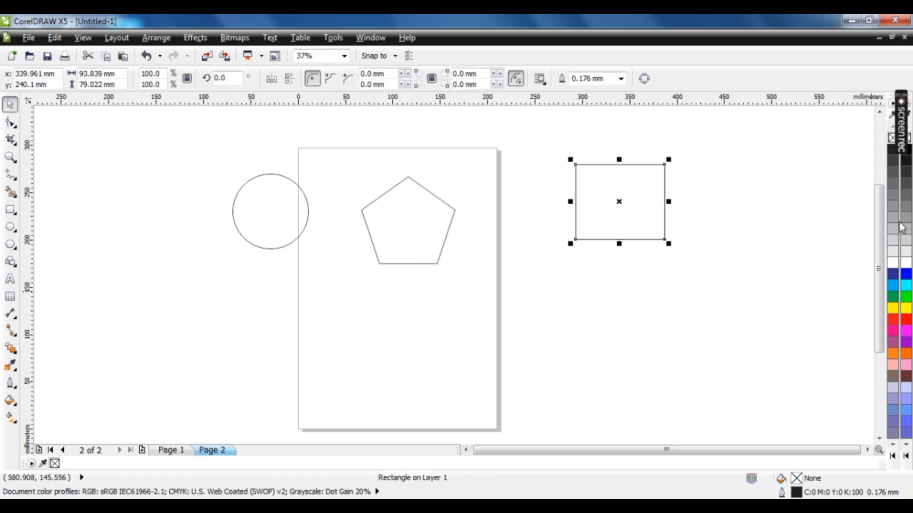
click(892, 456)
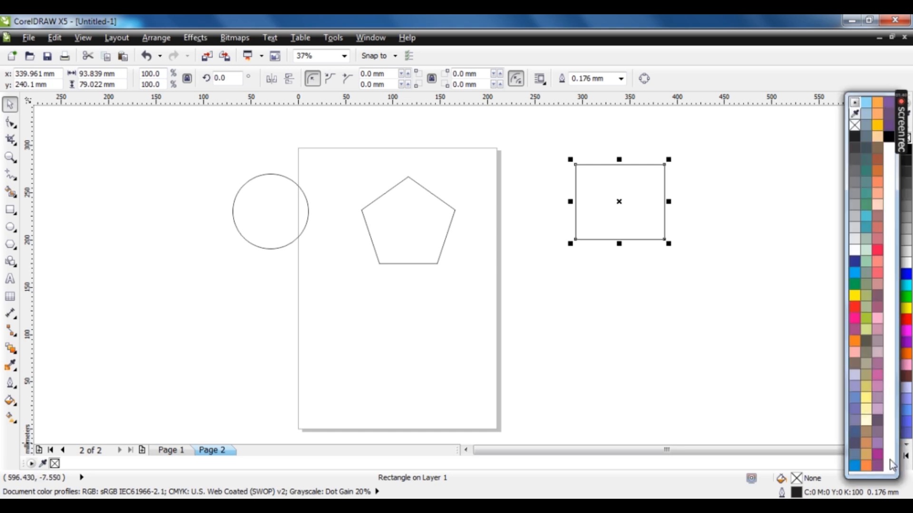
click(854, 261)
Bring the blue rectangle closer to the page and enlarge it proportionally to about 146 × 123 mm.
drag(604, 185, 575, 193)
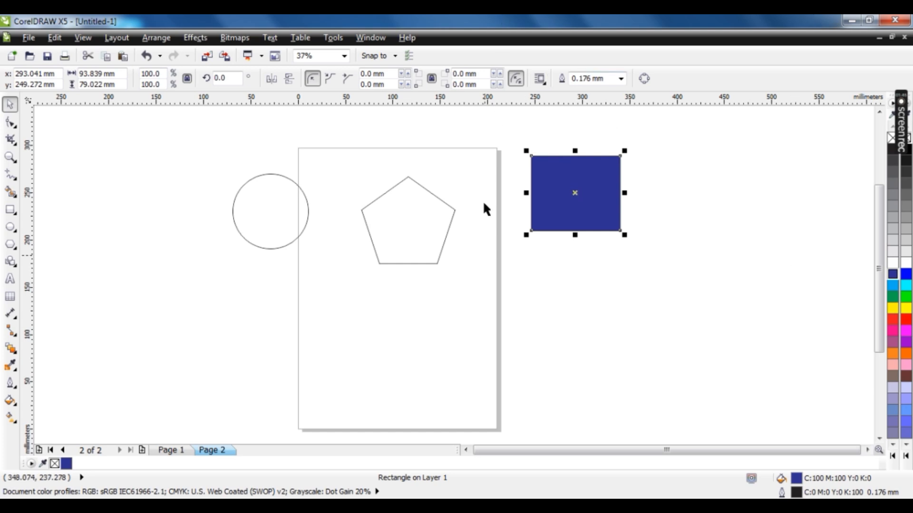
drag(624, 235, 675, 290)
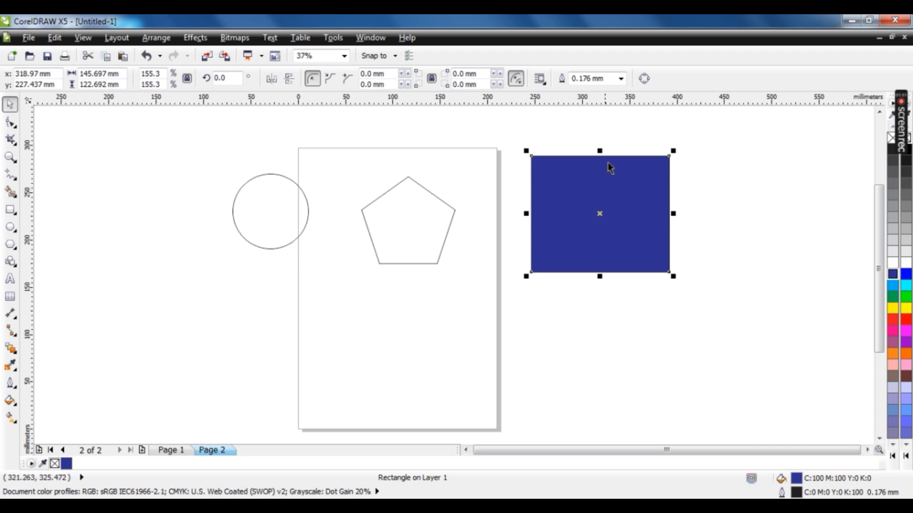
Try a 0.75 mm outline on the blue rectangle, and set its outline width to 2.0 mm.
scroll(606, 157, up, 1)
scroll(514, 147, up, 2)
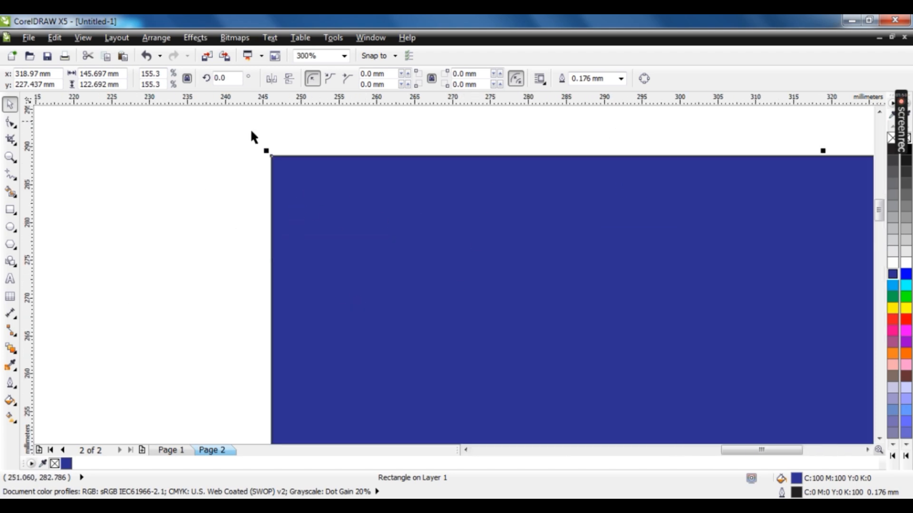
click(165, 157)
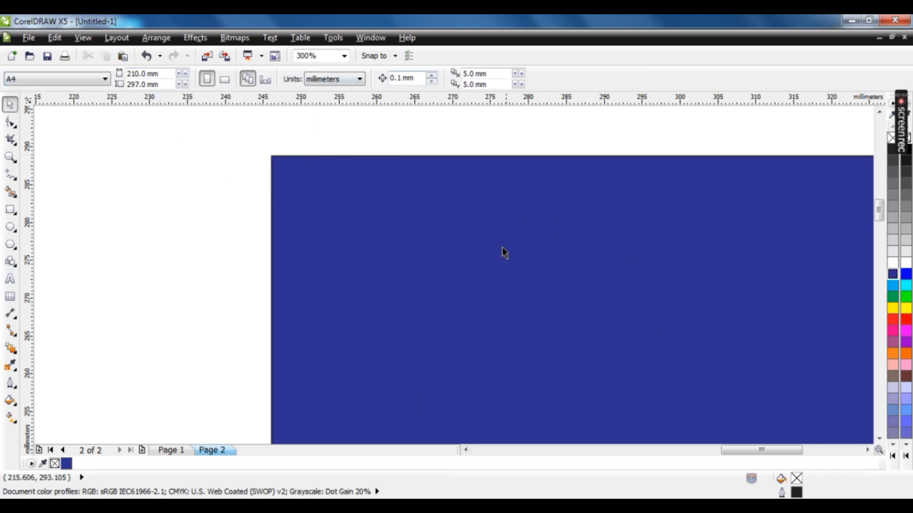
scroll(288, 175, down, 2)
click(391, 193)
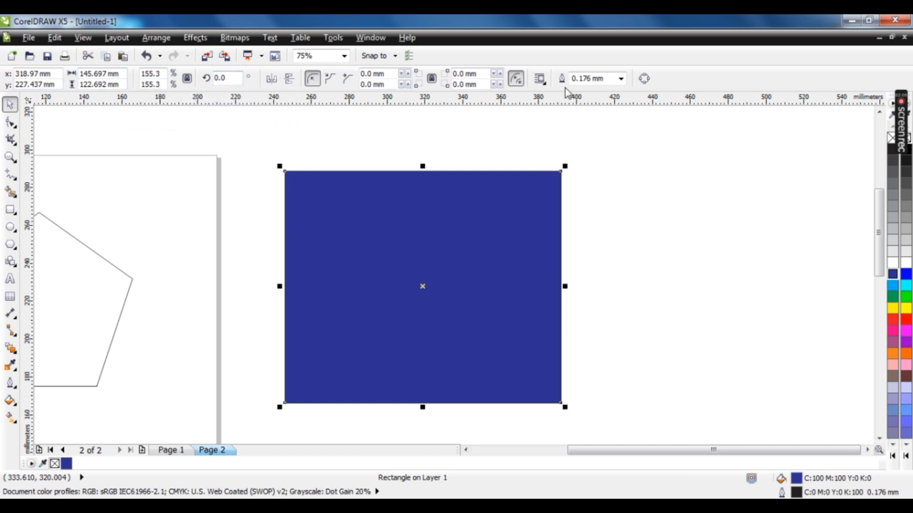
click(620, 79)
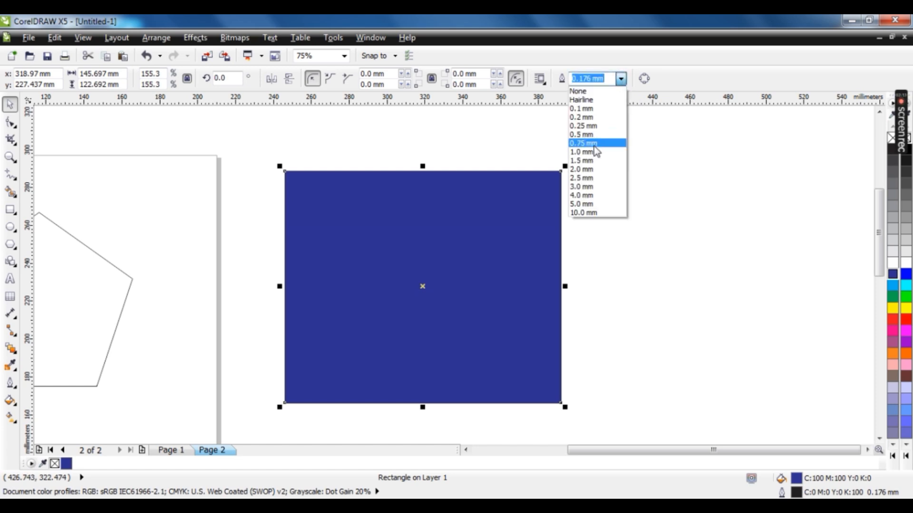
click(594, 144)
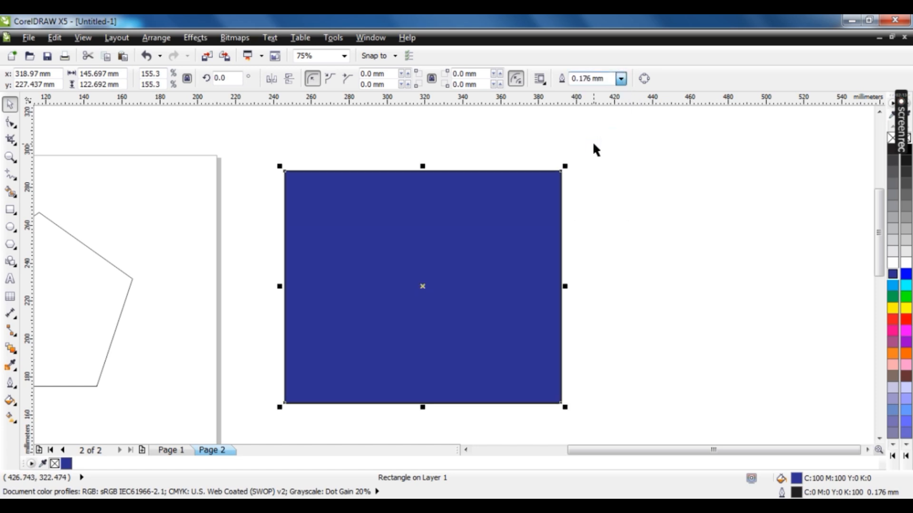
click(621, 78)
click(594, 171)
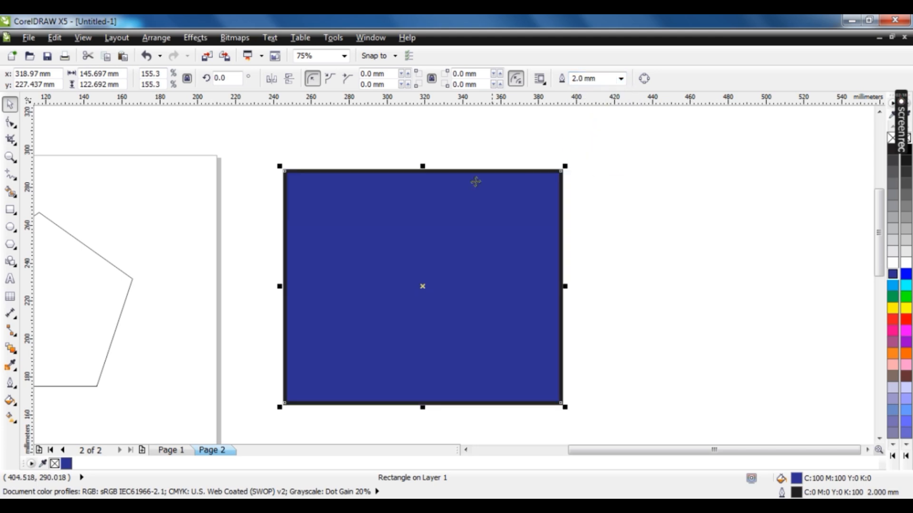
Move the blue rectangle about 24 mm closer to the page and colour its outline red.
scroll(296, 174, up, 2)
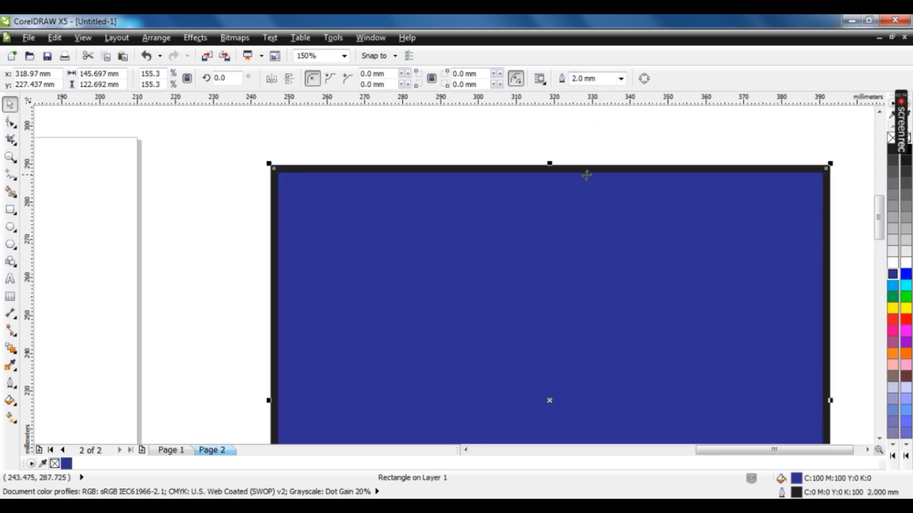
drag(654, 170, 564, 165)
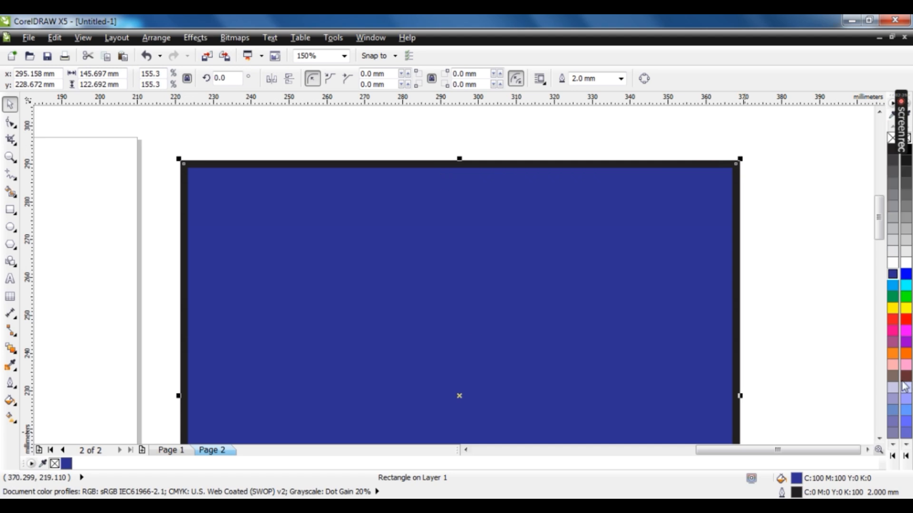
click(892, 457)
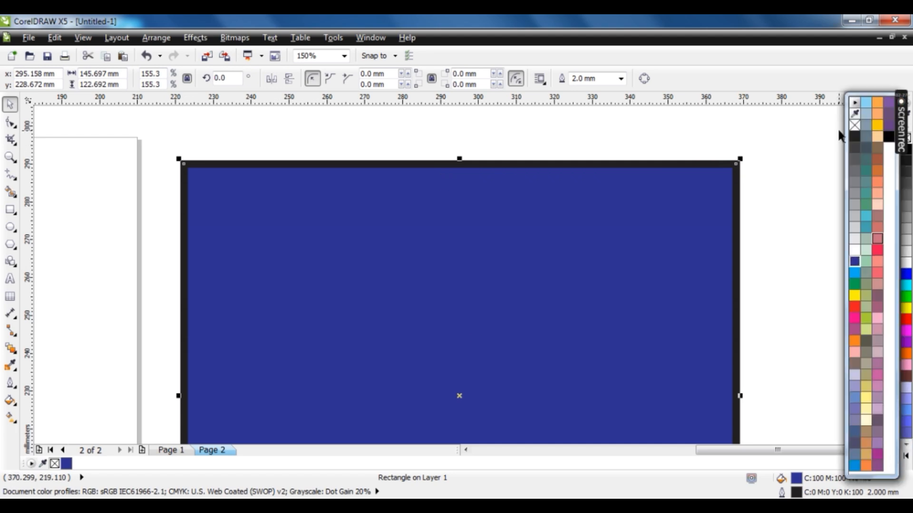
right_click(855, 309)
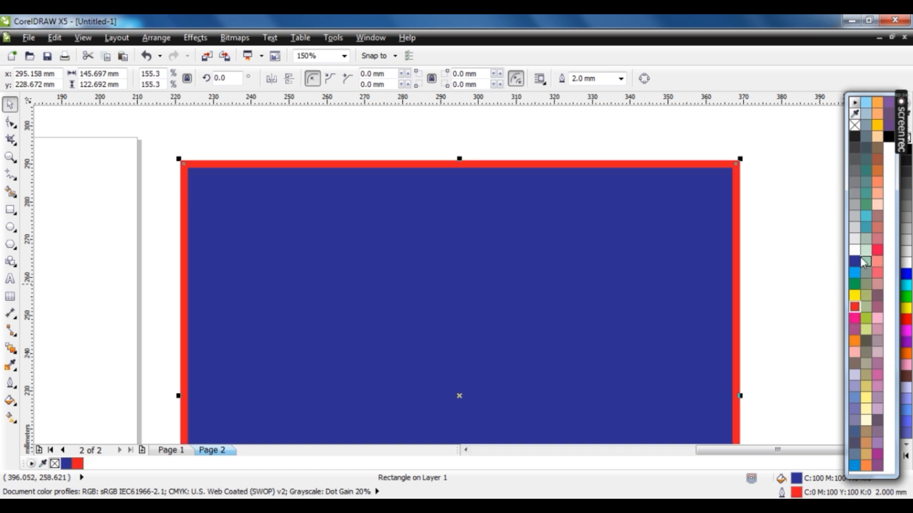
Change the rectangle's fill to green and its outline to magenta, and deselect it.
click(854, 284)
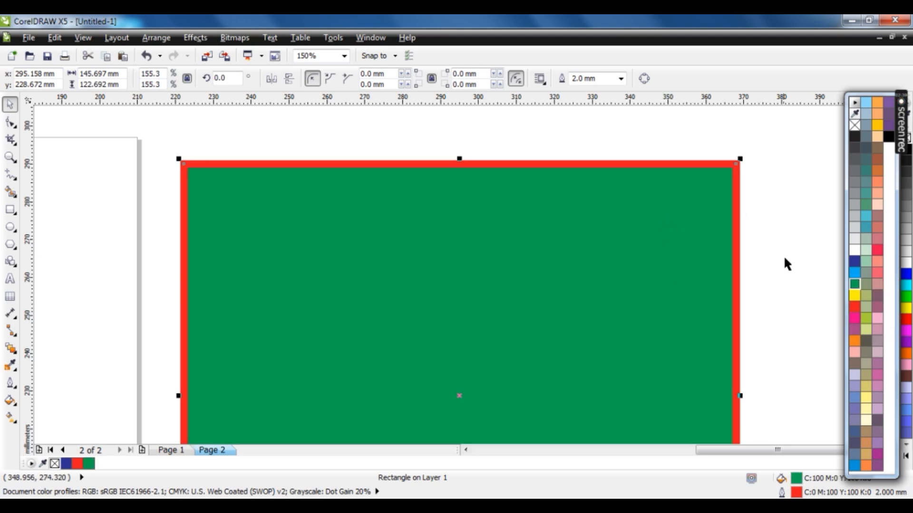
click(854, 318)
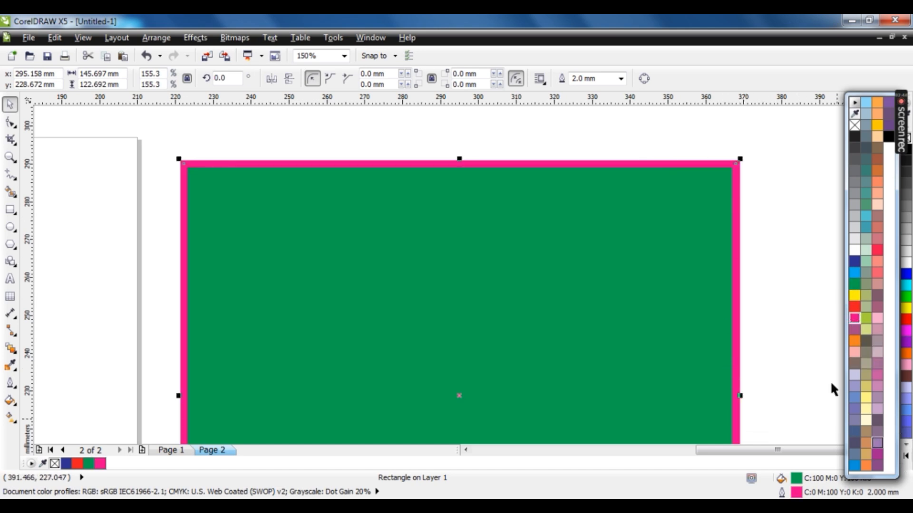
click(806, 356)
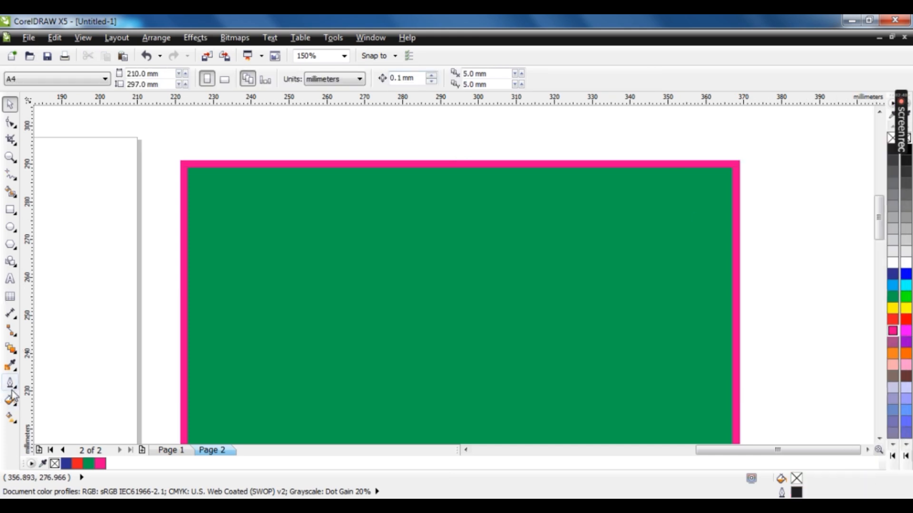
Examine the green rectangle's Outline Pen settings and the available outline colours without changing anything.
click(304, 289)
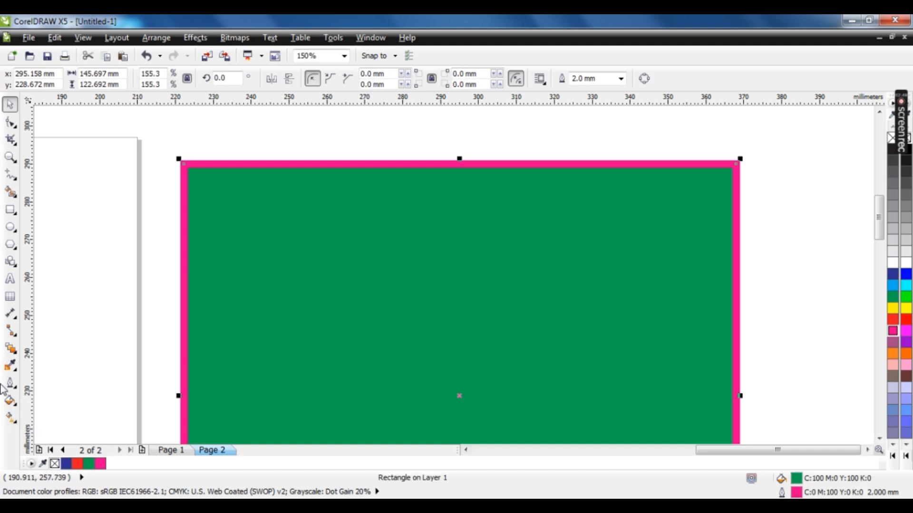
click(10, 384)
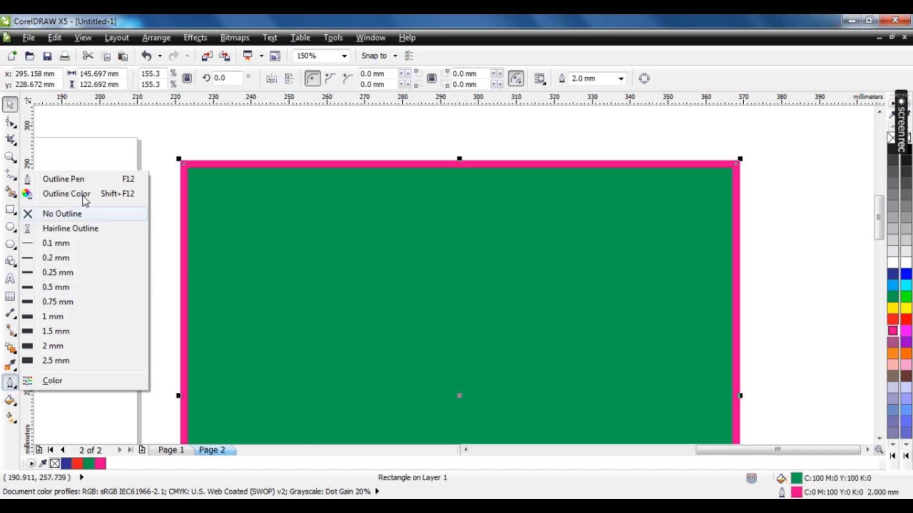
click(78, 181)
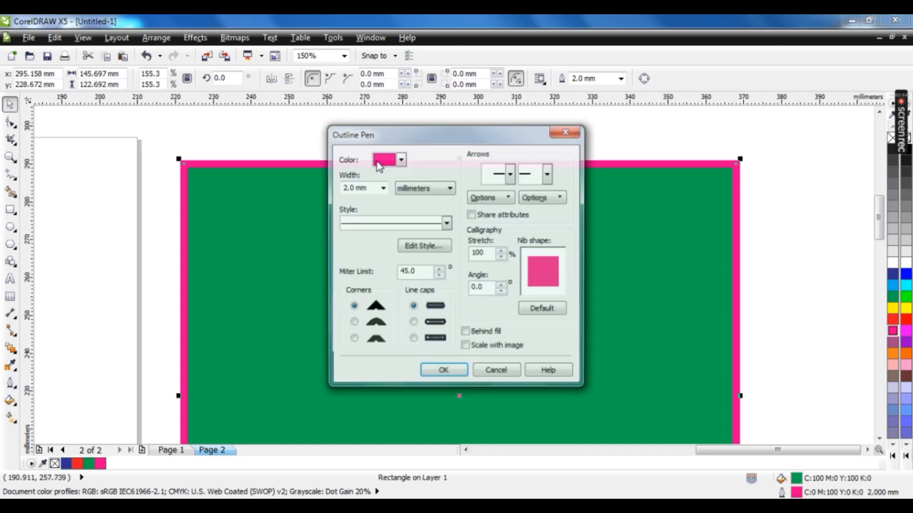
click(401, 159)
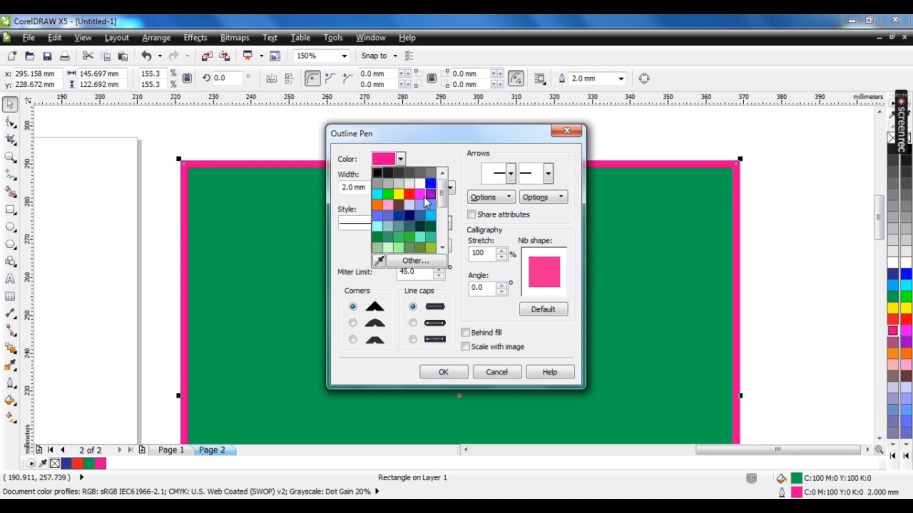
click(517, 148)
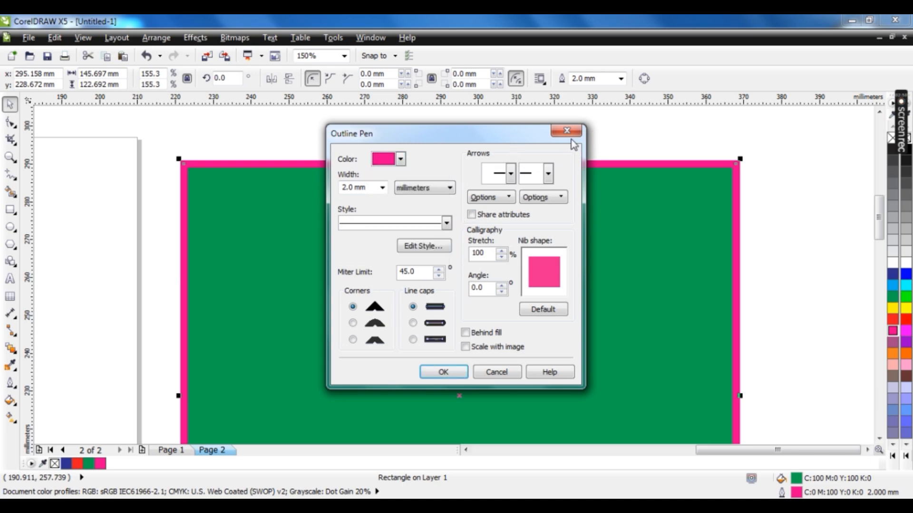
click(567, 132)
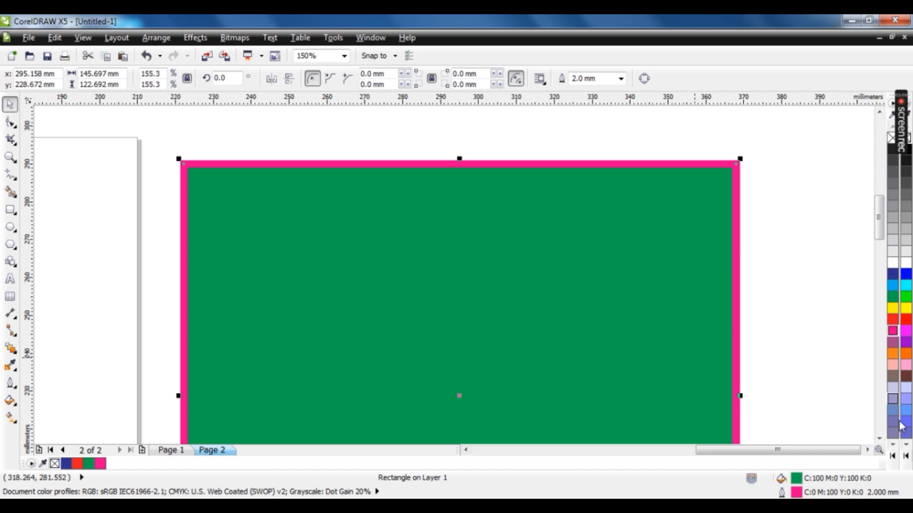
Fill the rectangle red with a yellow outline, and change its fill to the same yellow.
click(893, 457)
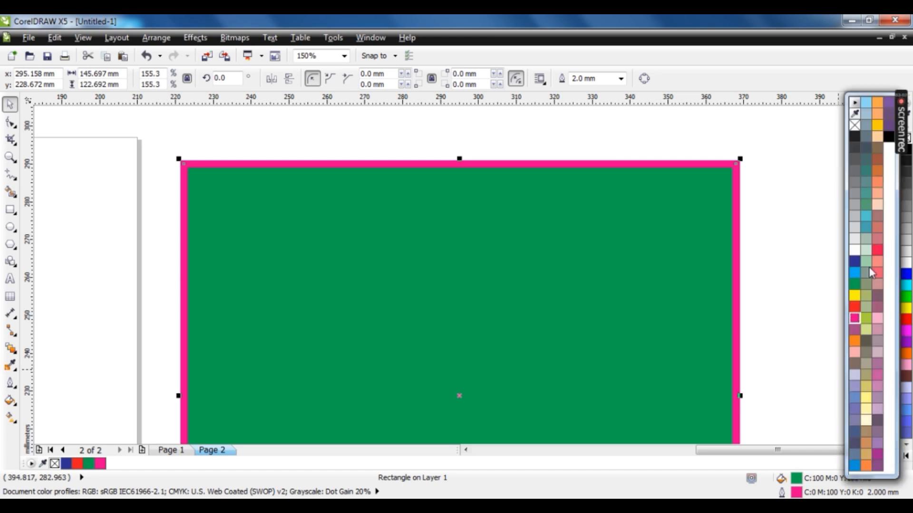
click(854, 308)
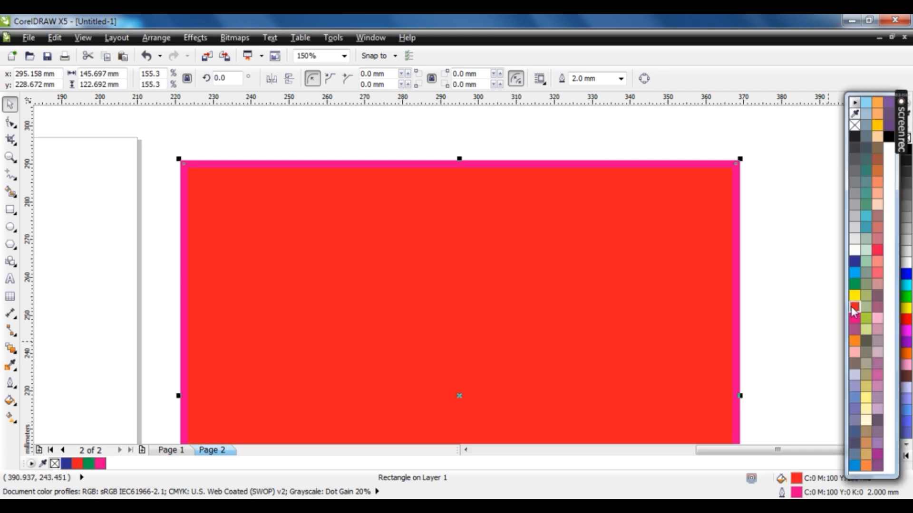
right_click(854, 297)
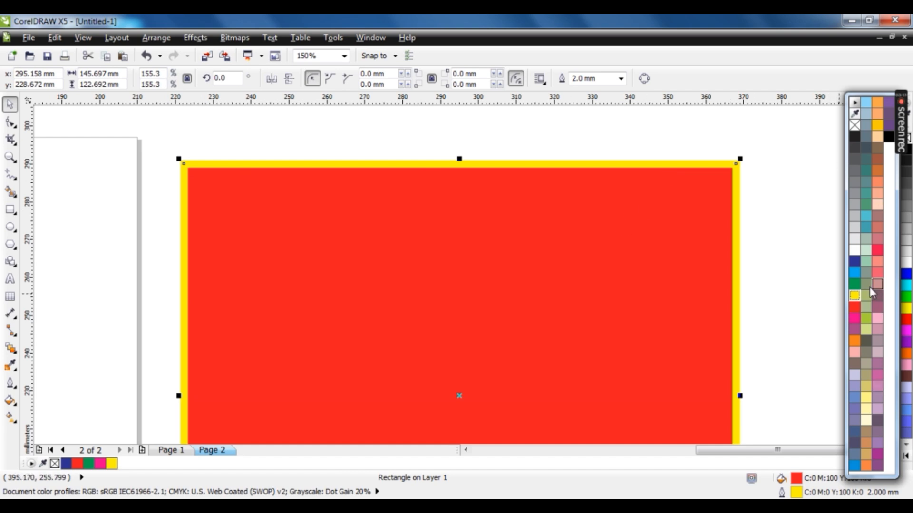
click(854, 297)
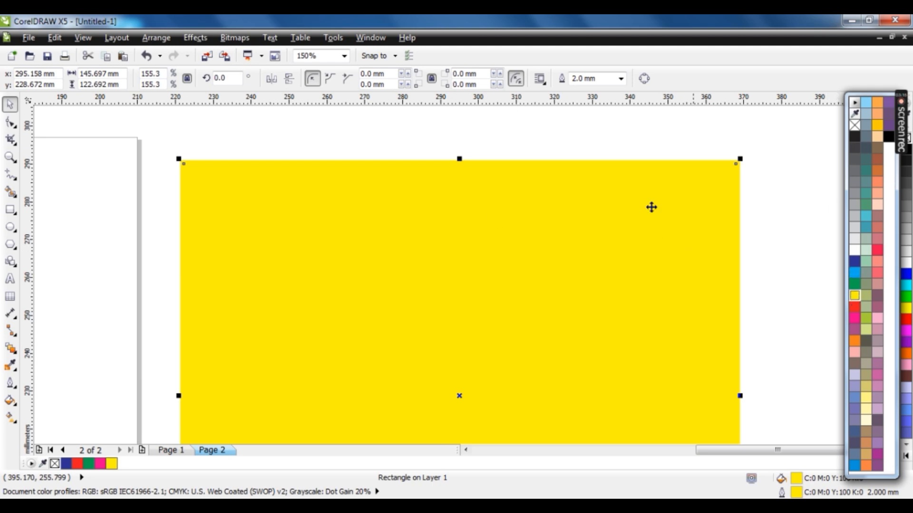
Fill both the pentagon and the circle with red.
scroll(633, 198, down, 4)
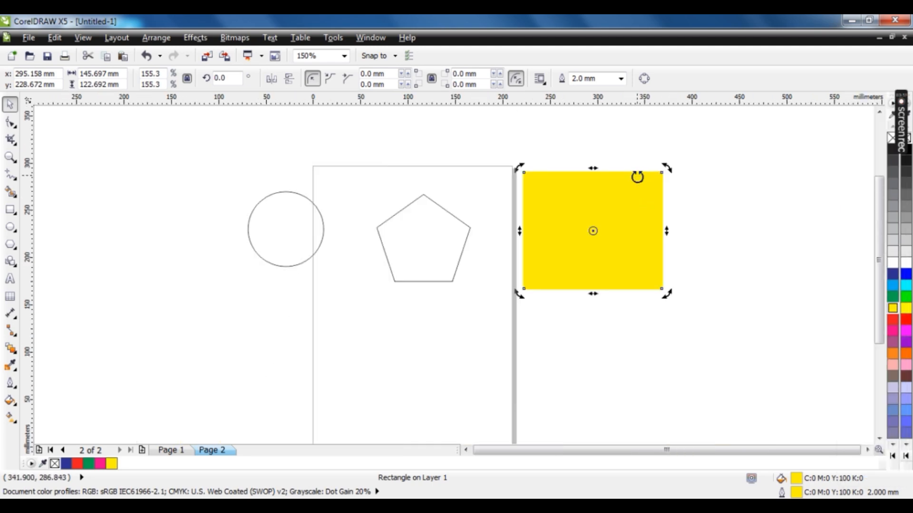
click(378, 243)
click(890, 320)
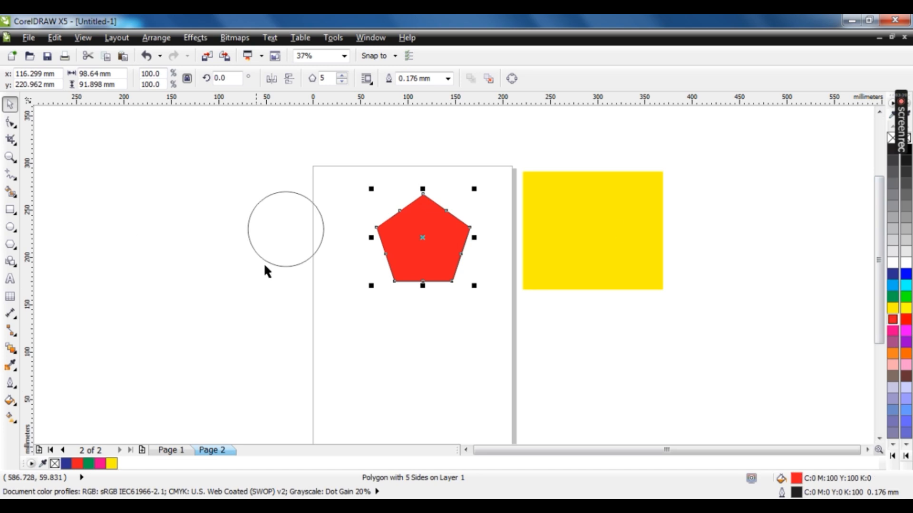
click(263, 263)
click(893, 320)
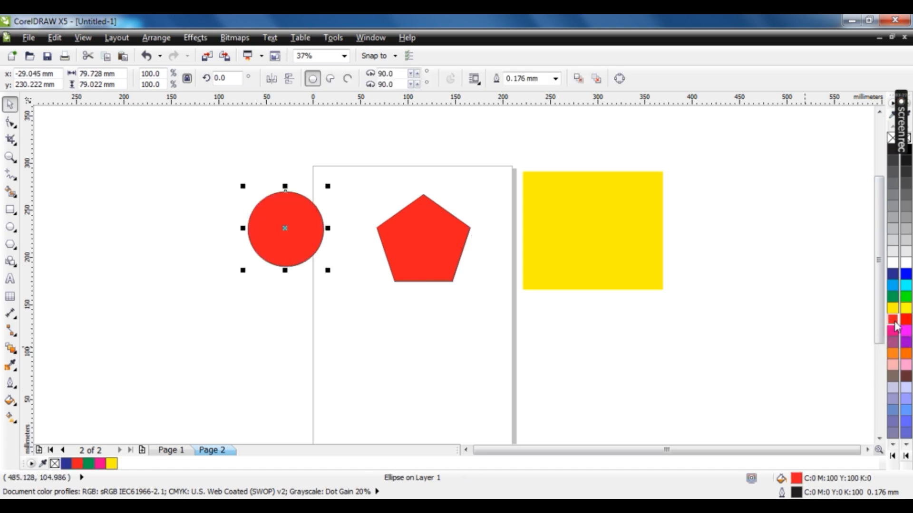
Select the circle, pentagon and rectangle together and delete them.
click(437, 240)
drag(765, 156, 135, 351)
key(Delete)
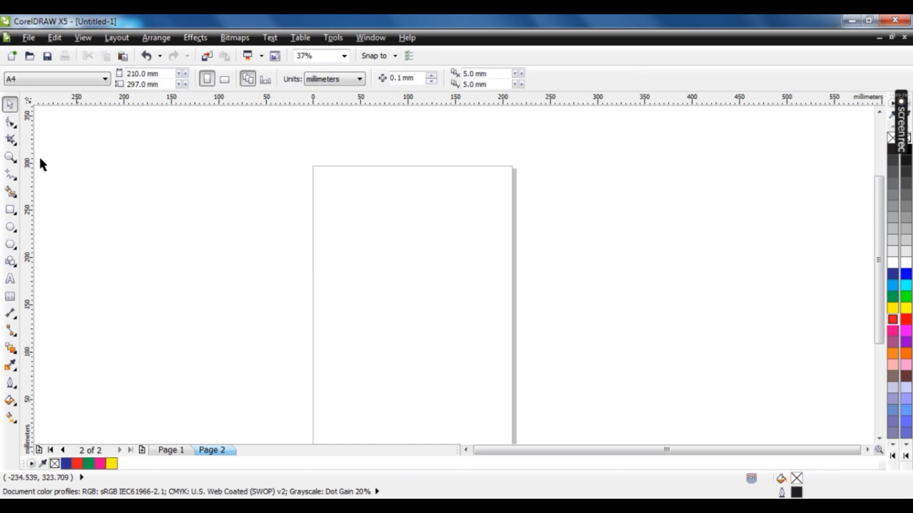
Draw an ellipse about 107 × 90 mm left of the page and a rectangle about 128 × 101 mm below it.
click(10, 227)
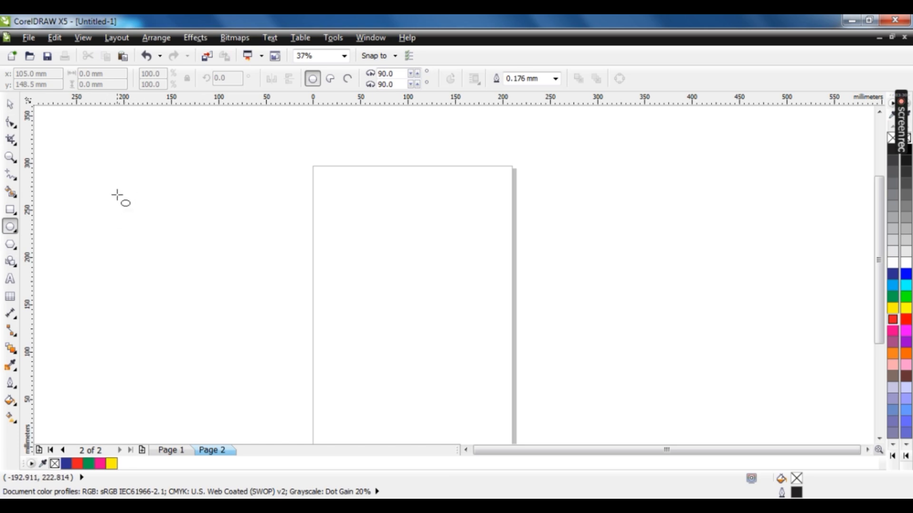
mouse_move(106, 162)
mouse_down()
mouse_move(187, 241)
mouse_move(207, 247)
mouse_up()
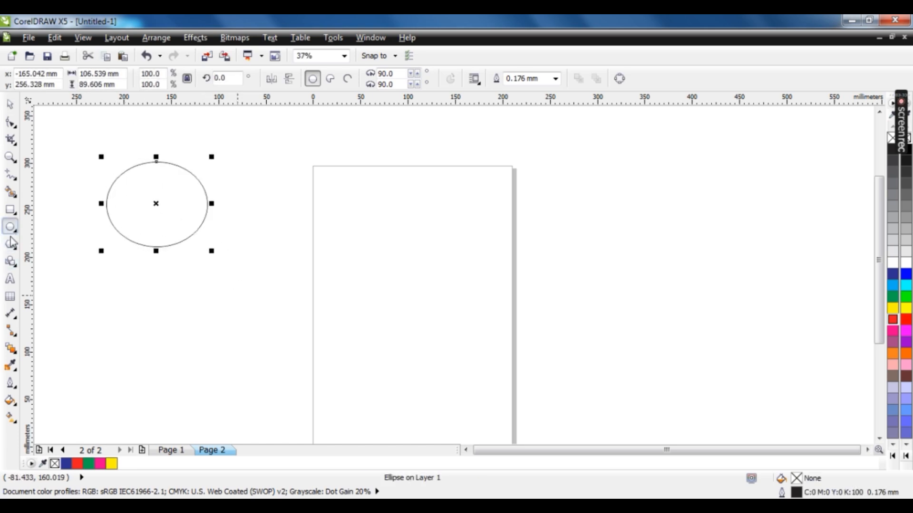
click(10, 210)
drag(109, 268, 231, 363)
Fill the ellipse above the rectangle with red.
click(10, 103)
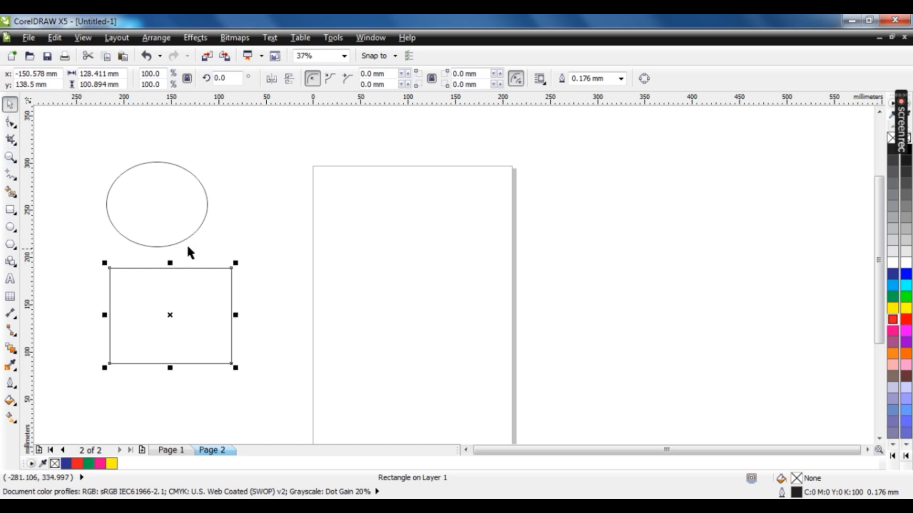
click(186, 242)
click(893, 319)
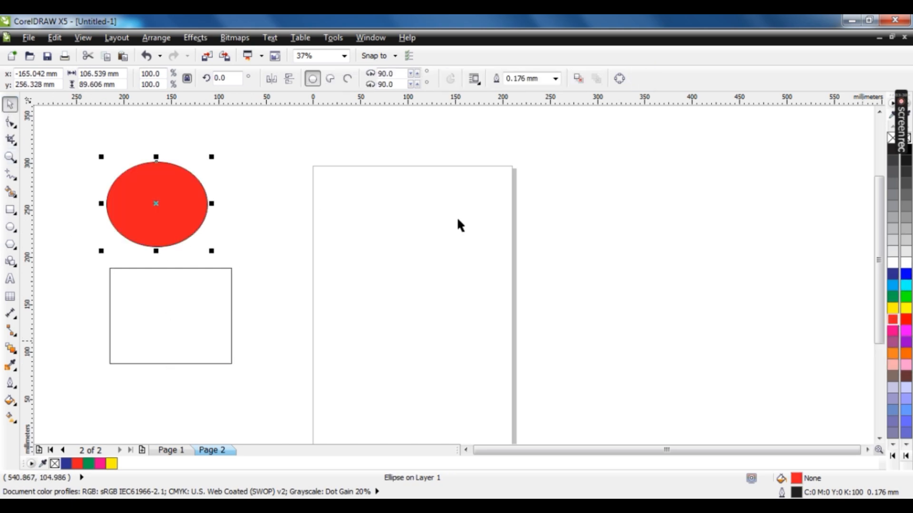
Move the unfilled rectangle up beside the red ellipse and fill it with red.
click(11, 313)
drag(141, 322, 248, 206)
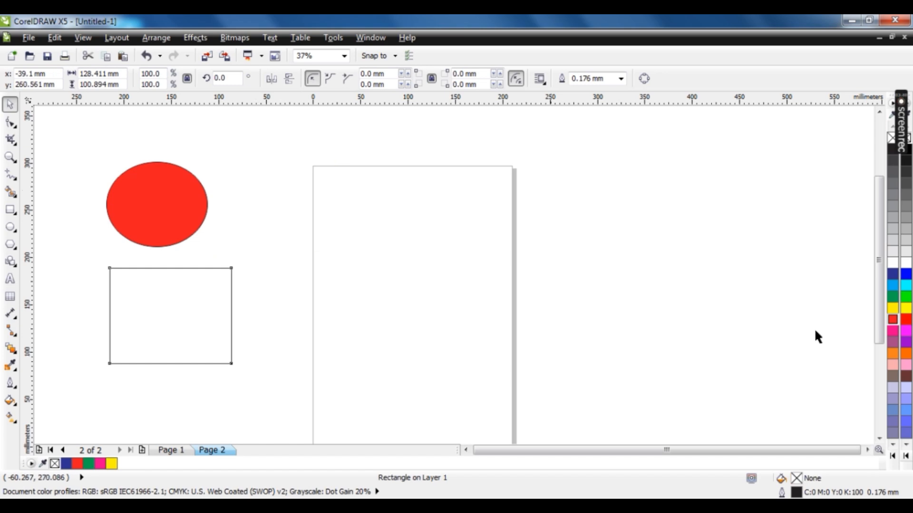
click(892, 320)
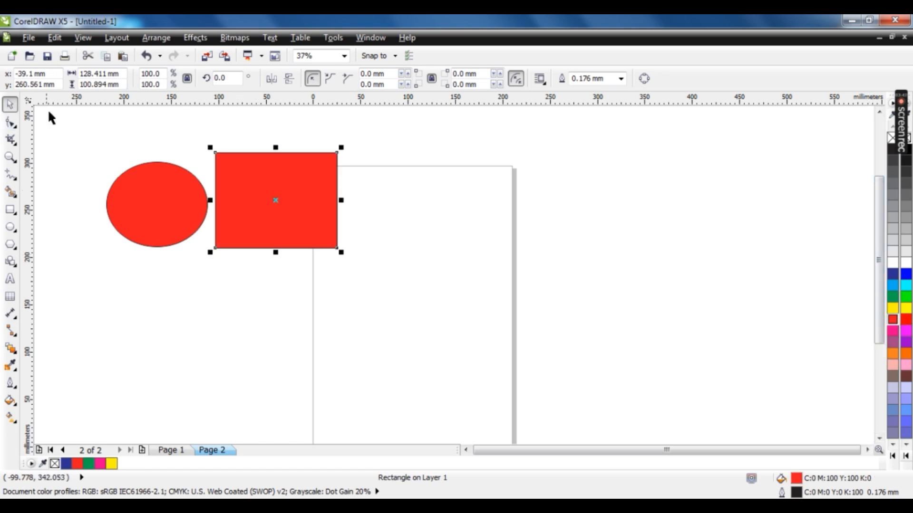
Move the red rectangle to the right of the page and bring the red ellipse closer to the page's left edge.
drag(267, 196, 519, 213)
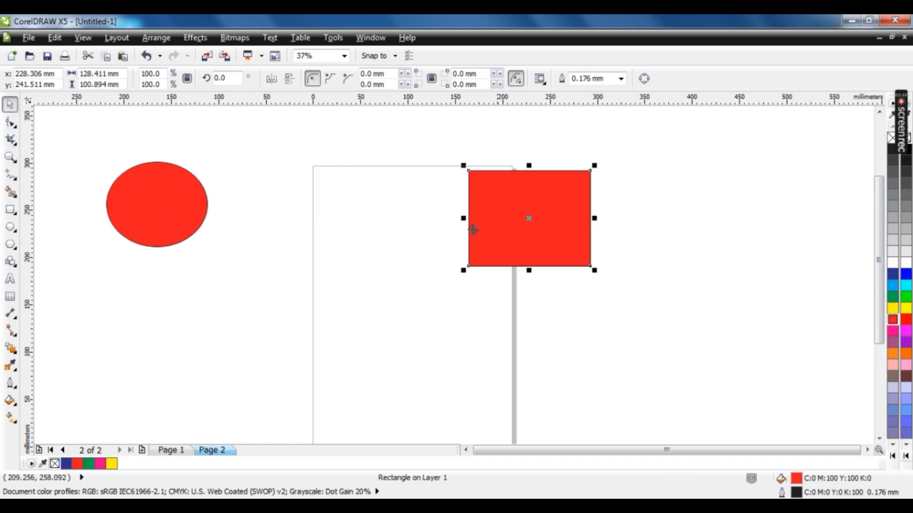
drag(148, 199, 277, 224)
click(514, 228)
drag(514, 228, 618, 223)
drag(299, 226, 246, 231)
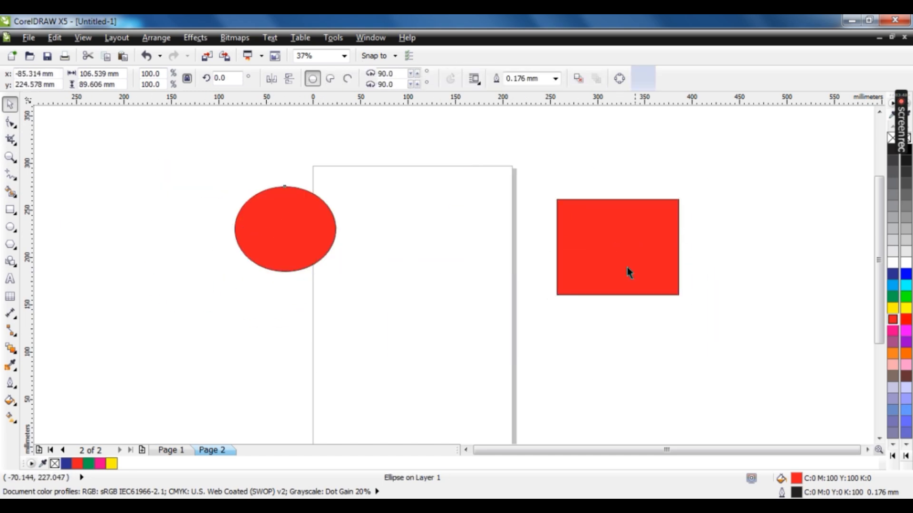
drag(601, 241, 582, 218)
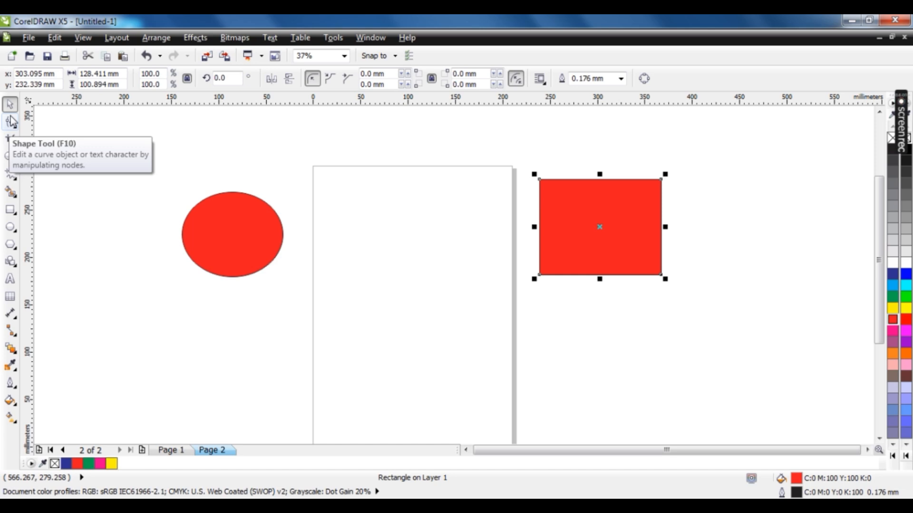
Draw a pentagon about 119 × 102 mm below the red ellipse and shift it down to the left.
click(10, 244)
drag(106, 256, 228, 362)
click(11, 106)
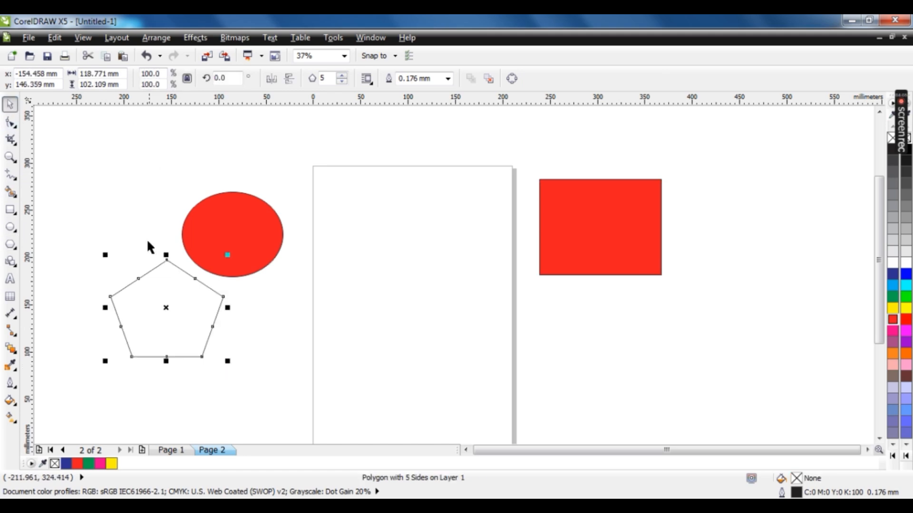
drag(172, 305, 158, 320)
Move the red ellipse up, away from the pentagon, and place the red rectangle on the page.
drag(234, 245, 211, 206)
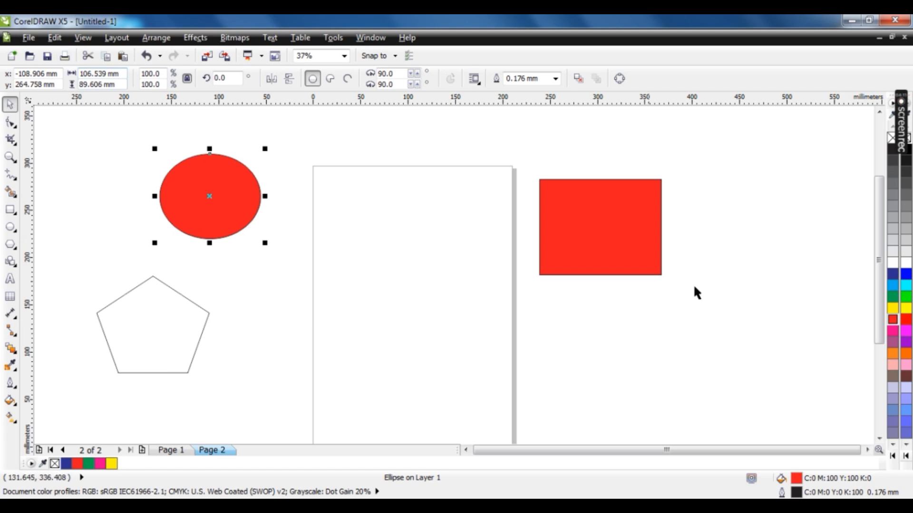
click(568, 256)
drag(583, 207, 426, 282)
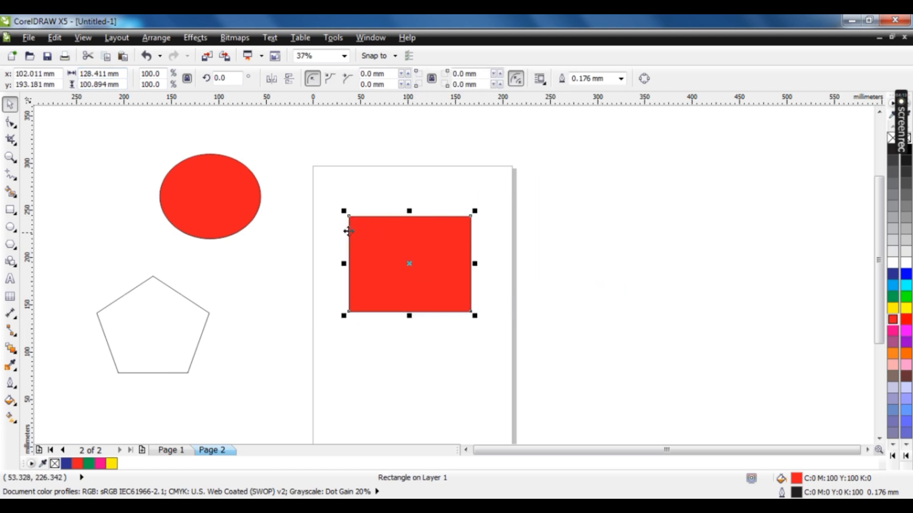
Round the red rectangle's upper-left corner to about 29 mm and its lower-right corner similarly with the Shape tool.
scroll(370, 233, up, 2)
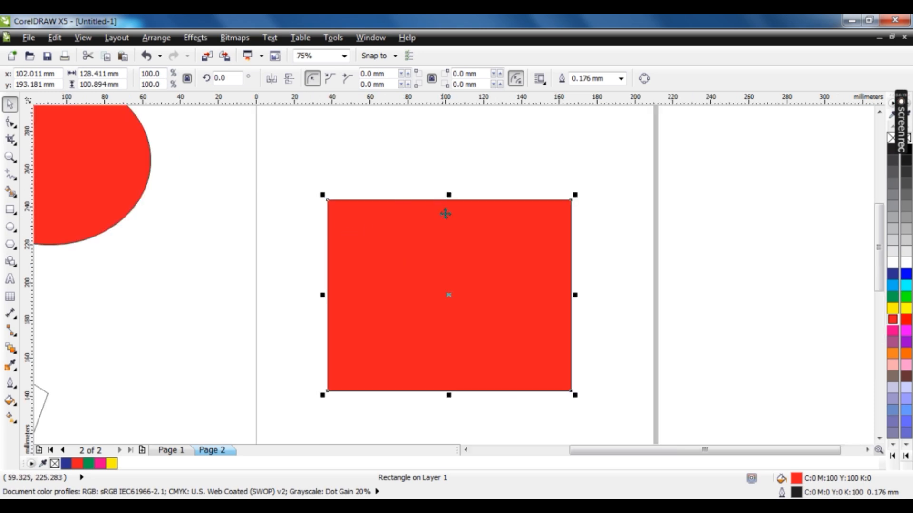
click(11, 124)
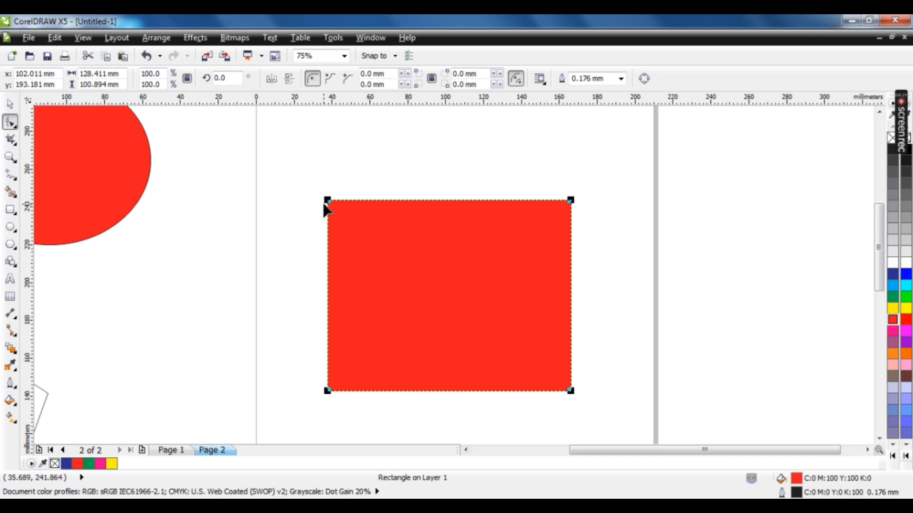
mouse_move(328, 201)
mouse_down()
mouse_move(390, 201)
mouse_move(266, 118)
mouse_up()
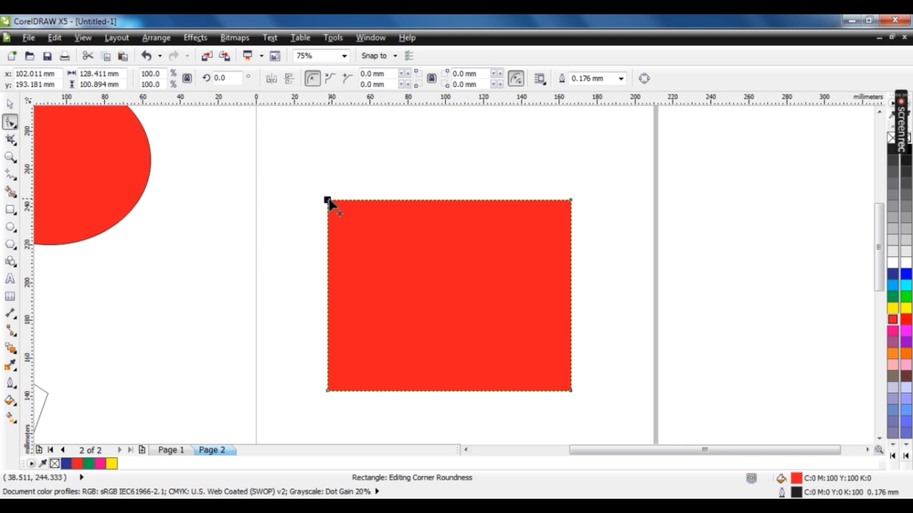
drag(332, 197, 383, 212)
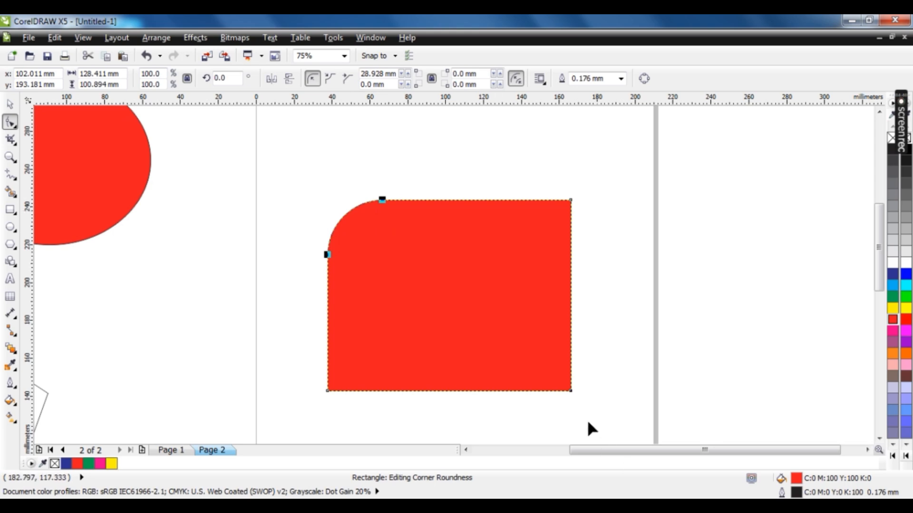
click(570, 390)
drag(570, 389, 604, 404)
scroll(606, 390, down, 1)
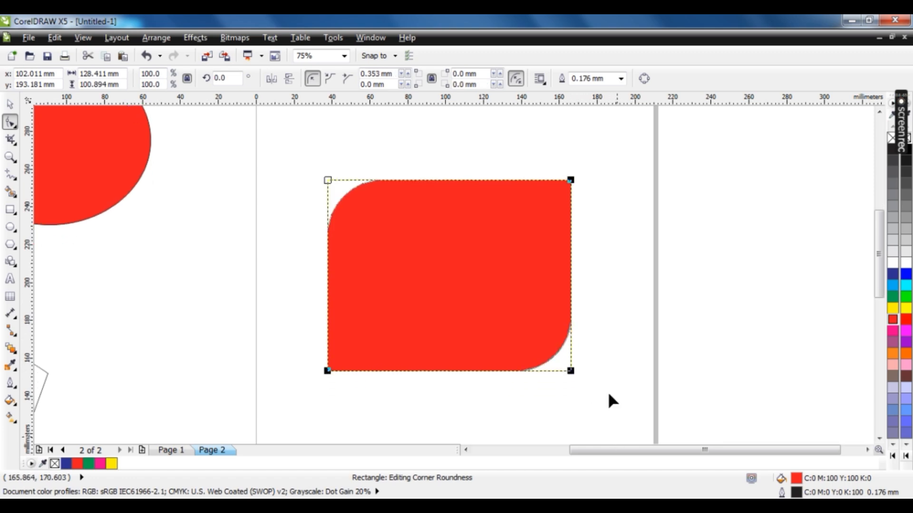
click(11, 103)
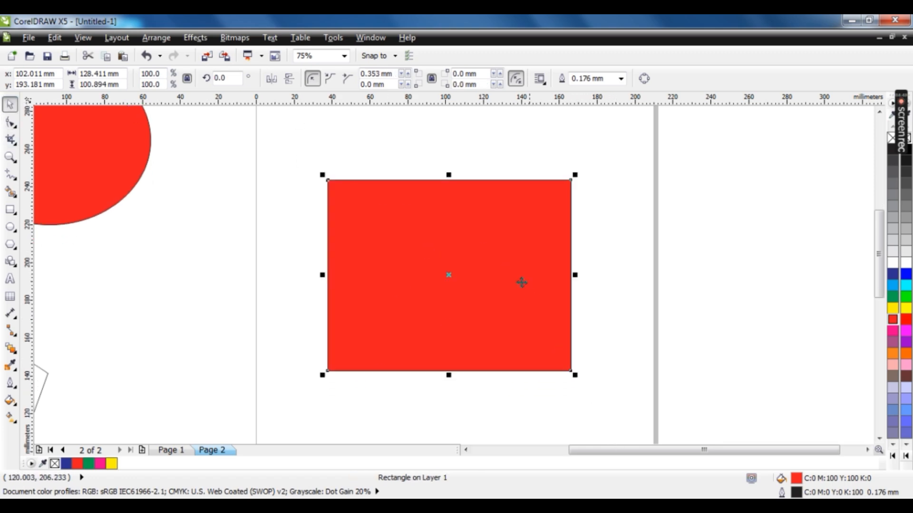
drag(438, 219, 409, 227)
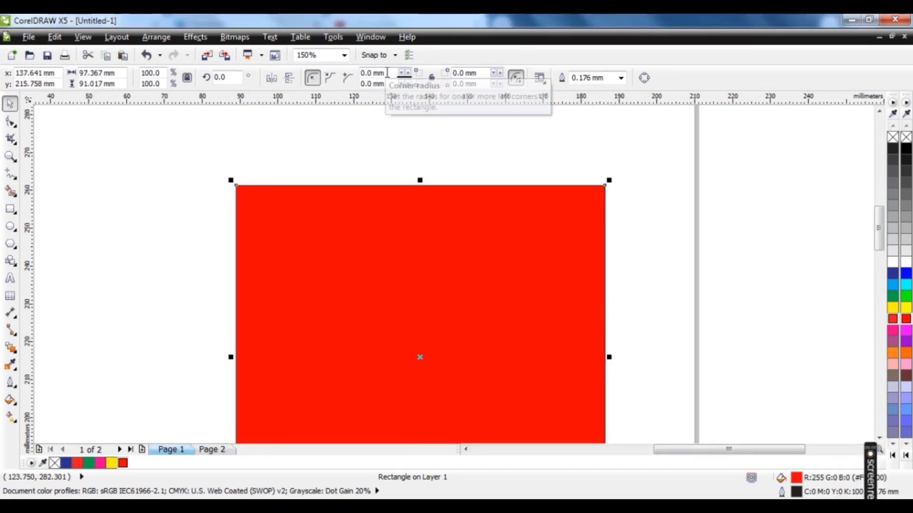
Set the corner radius of the red rectangle on Page 1 to 20 mm at its upper-left and lower-right corners.
click(370, 73)
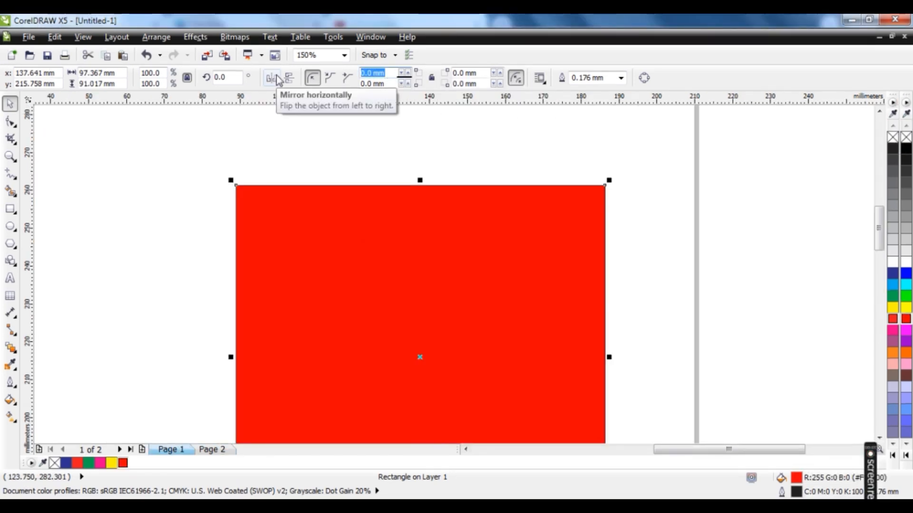
text(20)
key(Return)
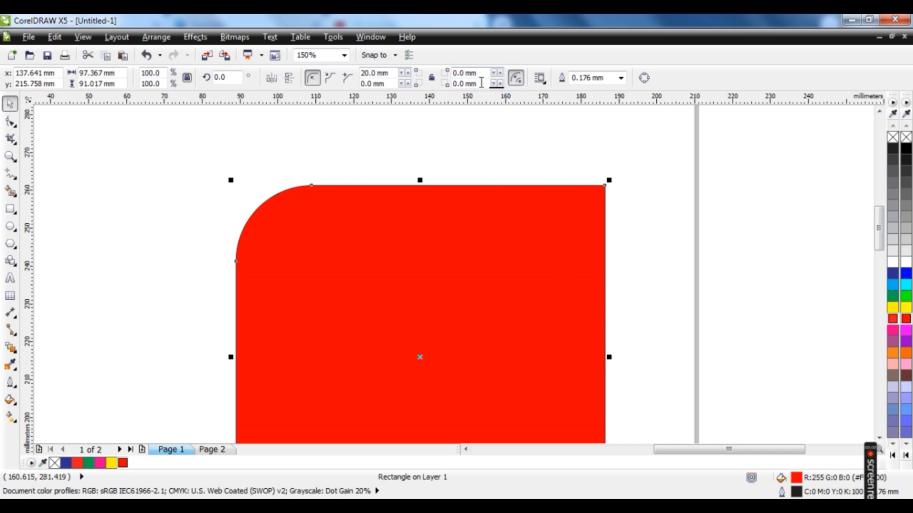
drag(483, 83, 434, 82)
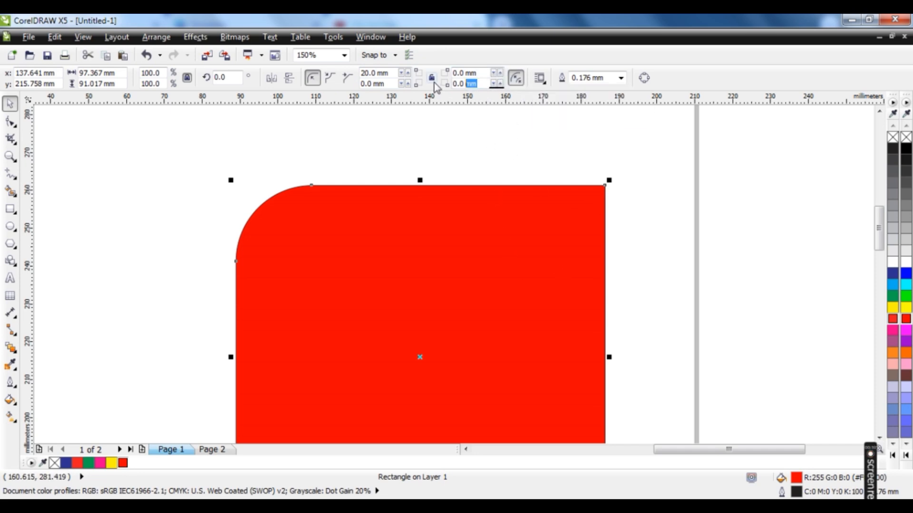
triple_click(480, 84)
text(2)
key(Return)
scroll(588, 285, down, 2)
click(589, 285)
scroll(495, 261, up, 1)
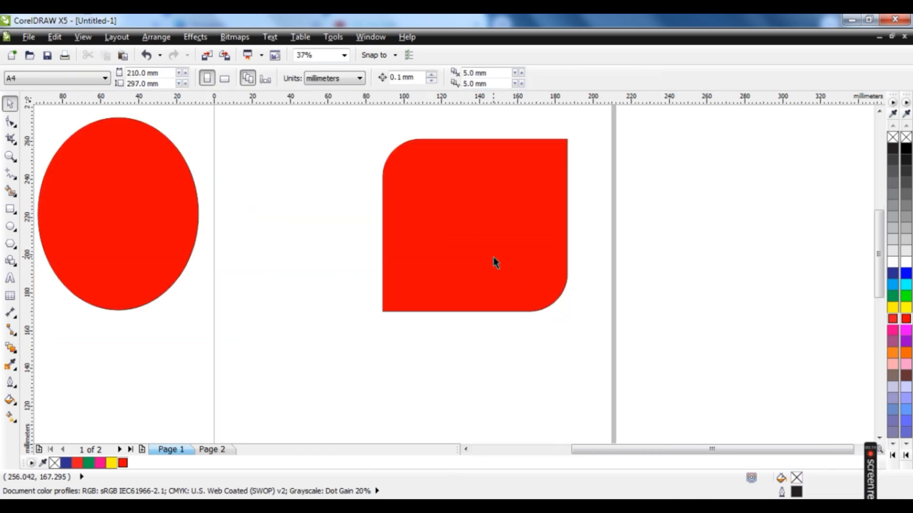
Reposition the rounded rectangle in the upper part of the page and move the red ellipse onto the lower part.
drag(502, 232, 494, 260)
click(603, 287)
scroll(560, 287, down, 1)
click(501, 265)
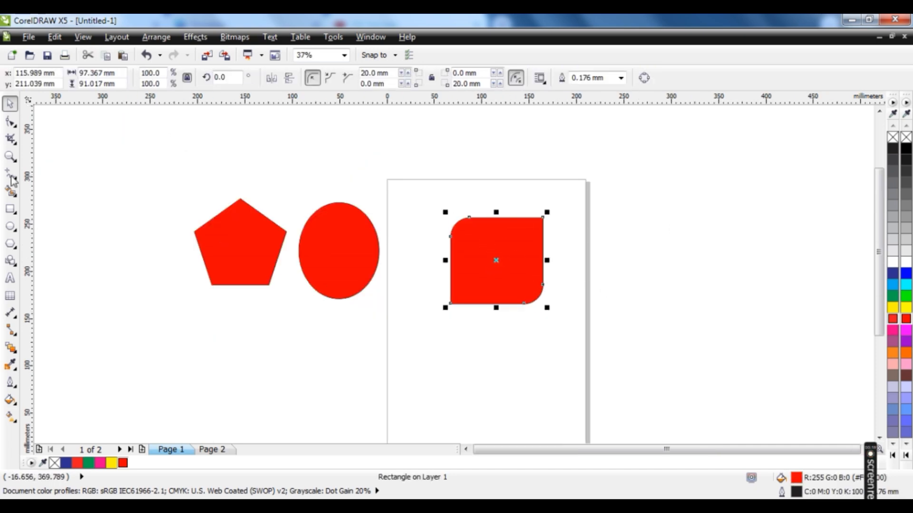
click(71, 147)
drag(98, 165, 650, 367)
drag(311, 211, 436, 293)
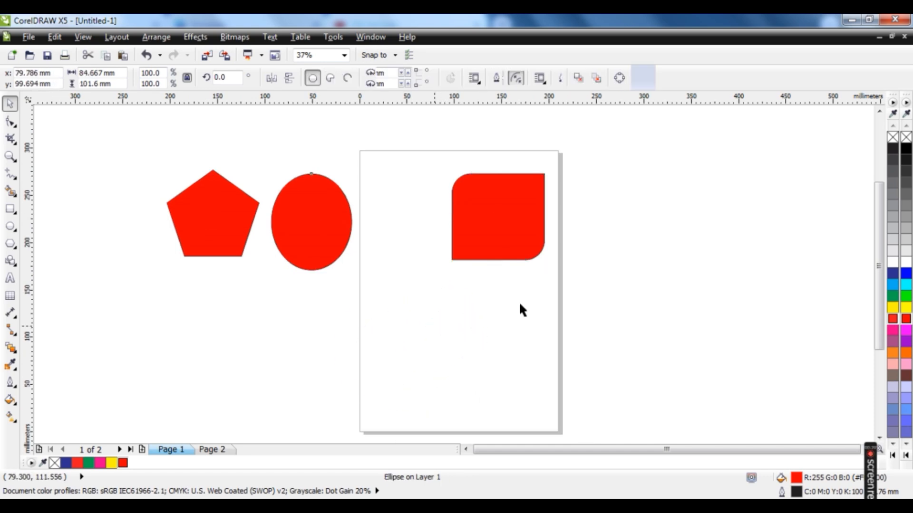
Open the red ellipse into a pie shape from about 120° to 43° with the Shape tool.
key(F10)
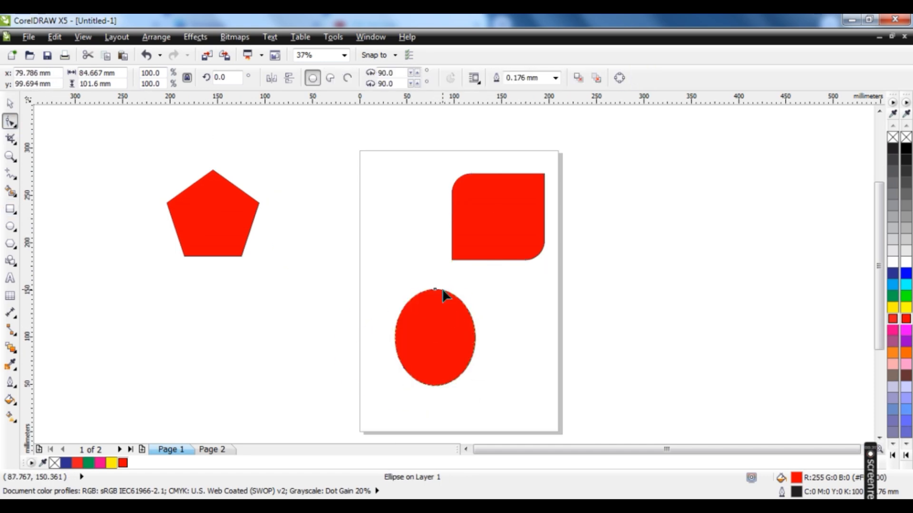
drag(435, 294, 449, 318)
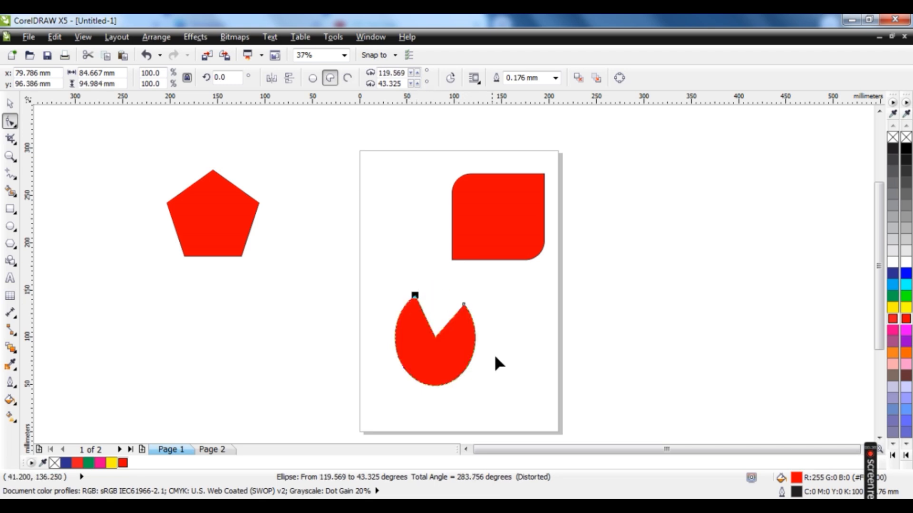
click(10, 105)
Enlarge the red pentagon and pull its nodes across the centre with the Shape tool to form a spiky star.
click(216, 230)
drag(265, 262, 321, 316)
click(11, 123)
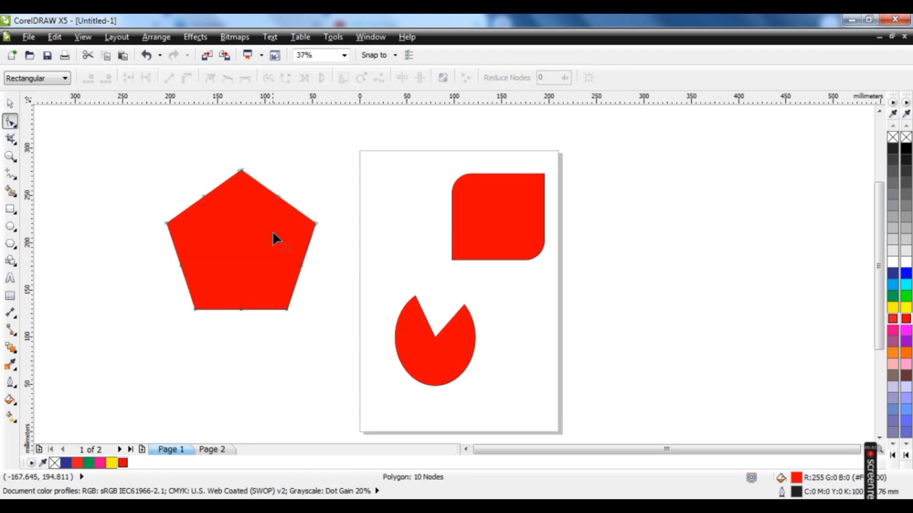
drag(262, 266, 326, 300)
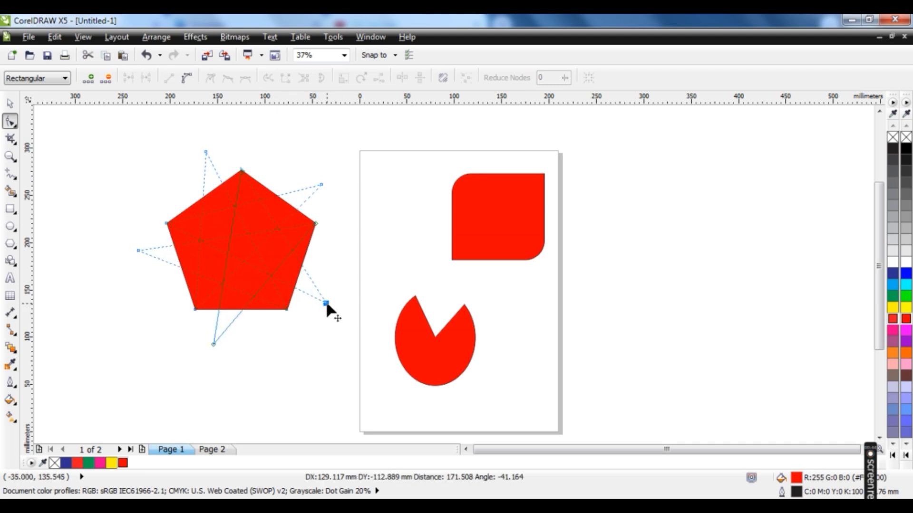
drag(329, 267, 286, 309)
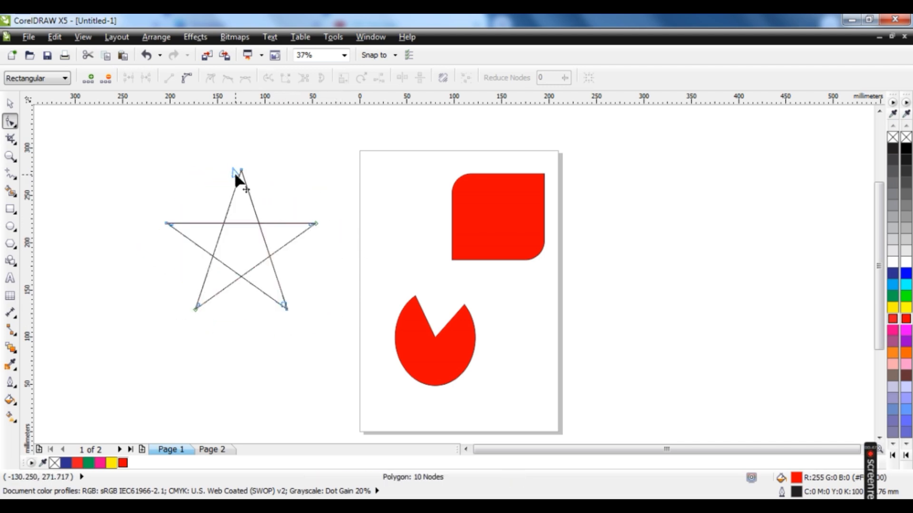
drag(235, 172, 185, 179)
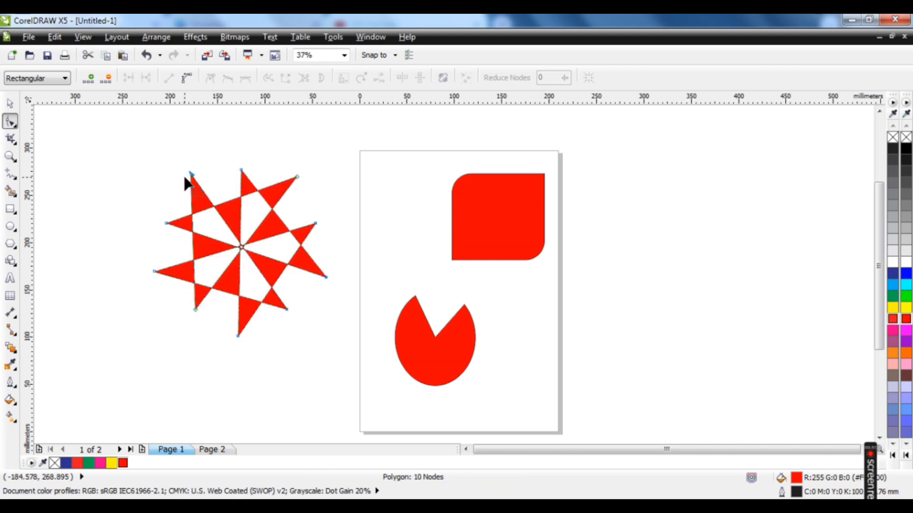
Set the star polygon's number of sides to 10 and enlarge it to about 208 × 213 mm.
click(9, 104)
click(339, 73)
click(340, 74)
click(340, 74)
click(339, 74)
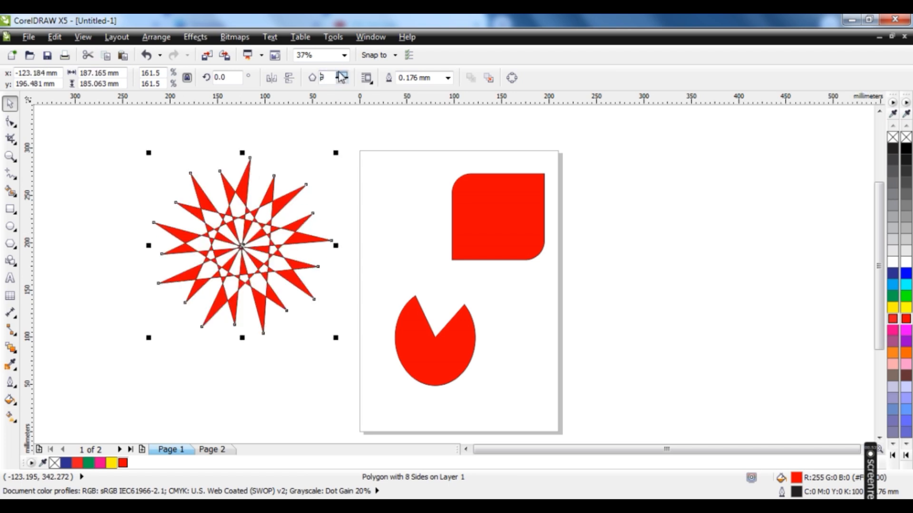
click(340, 74)
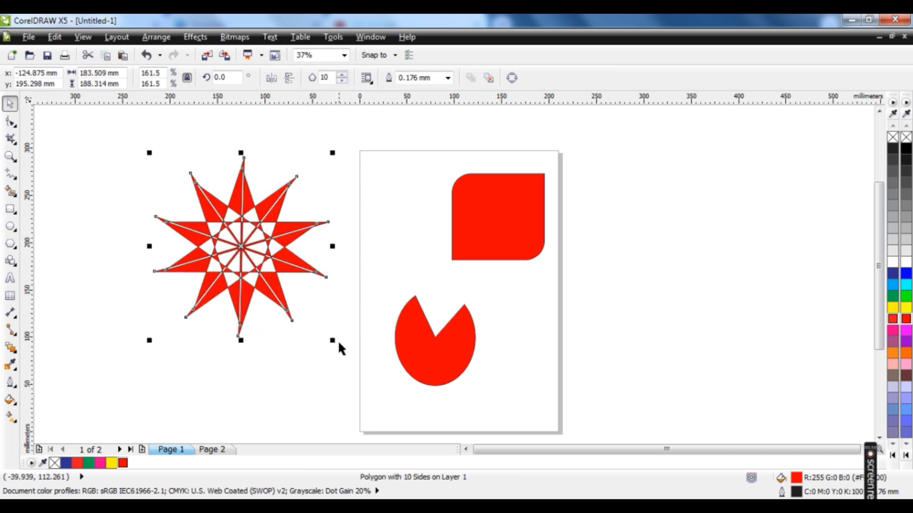
drag(332, 341, 355, 363)
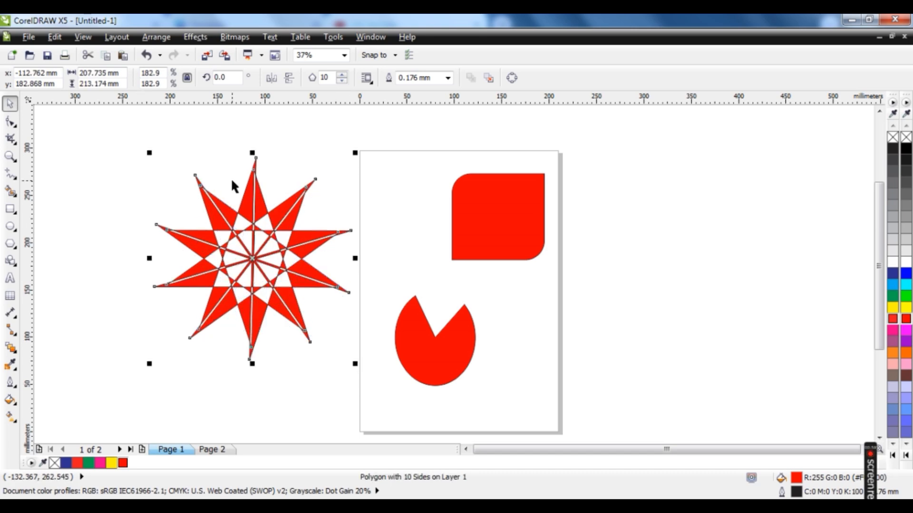
Select the star, the rounded rectangle and the pie shape together and delete them.
click(10, 122)
click(488, 216)
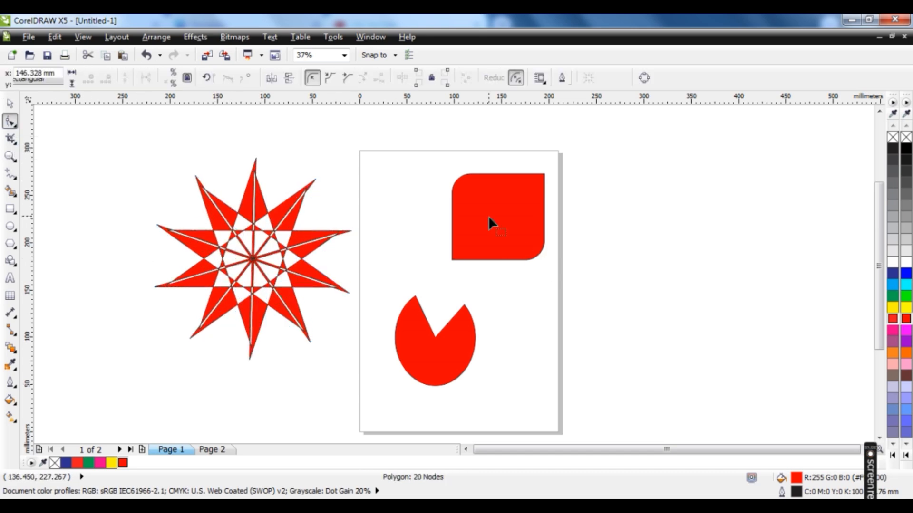
click(9, 103)
drag(121, 131, 606, 408)
key(Delete)
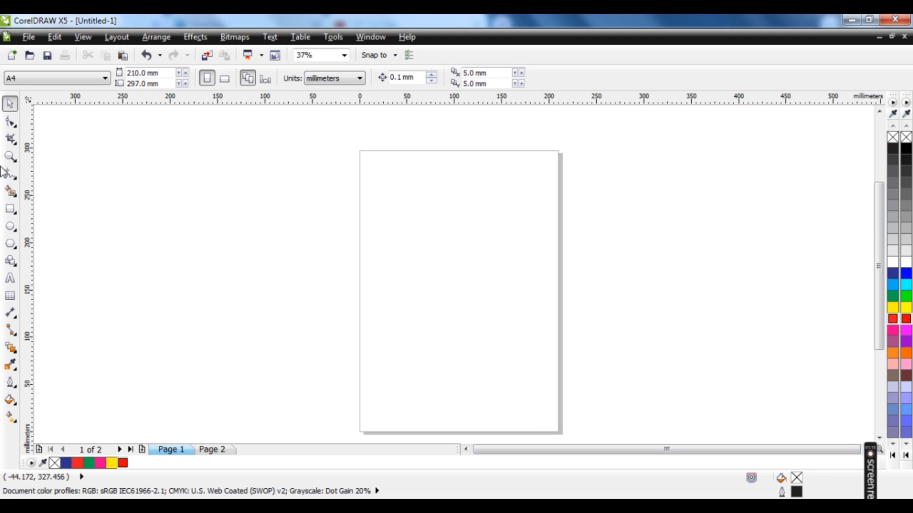
Draw a rectangle about 211 × 267 mm over the page and stretch it downward to about 341 mm high.
click(10, 209)
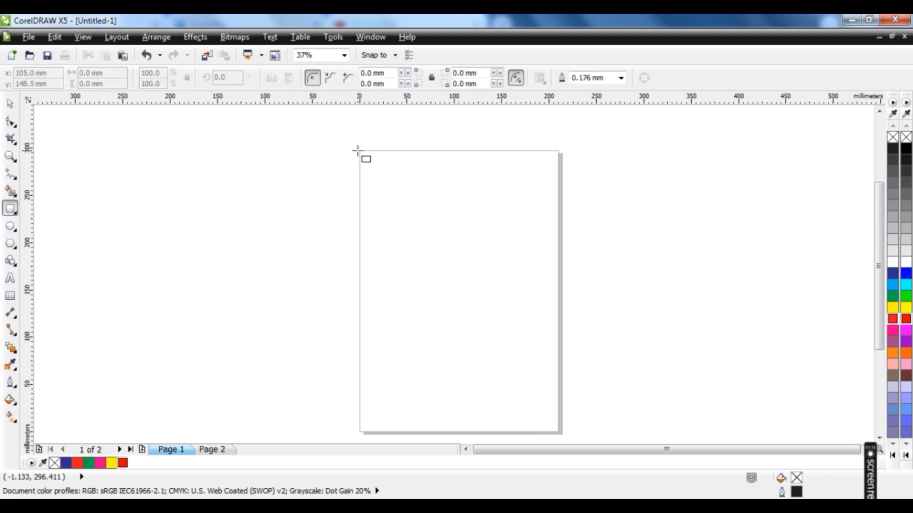
drag(358, 151, 557, 403)
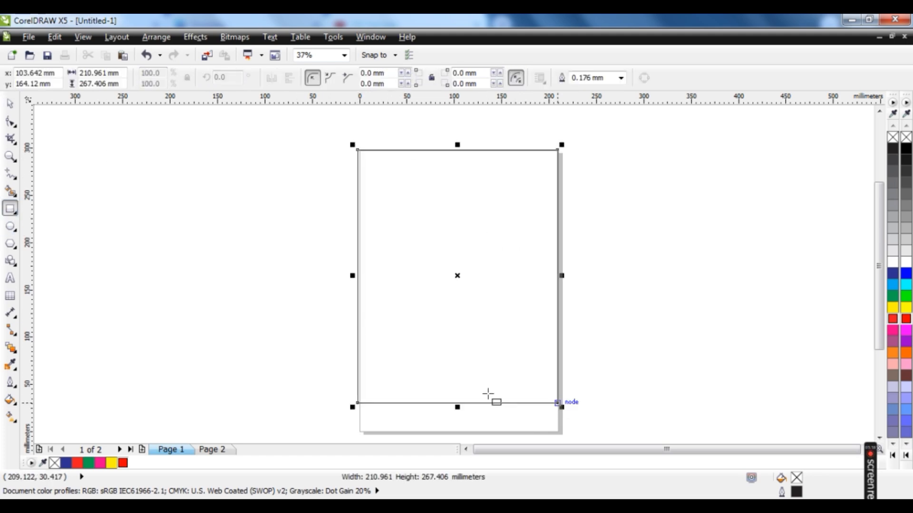
drag(459, 409, 458, 433)
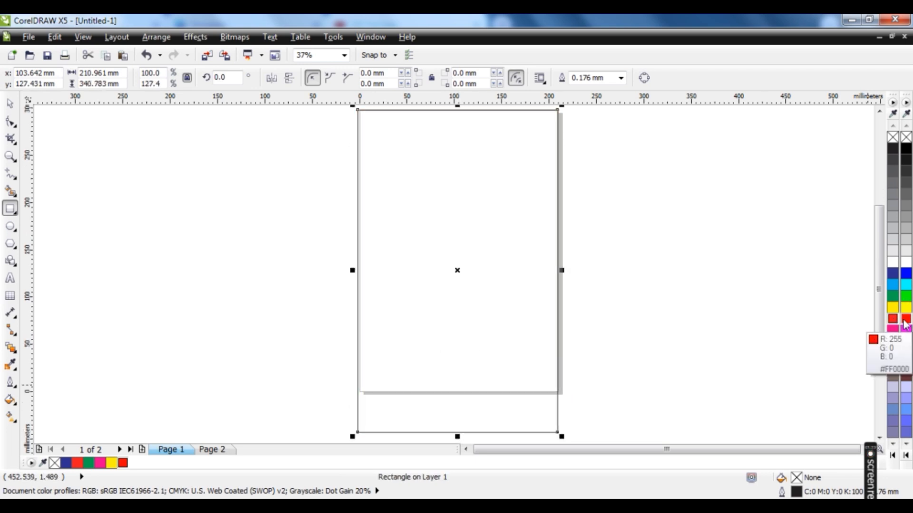
Fill the tall rectangle with red and move it so that it sits offset from the page.
click(892, 319)
click(10, 104)
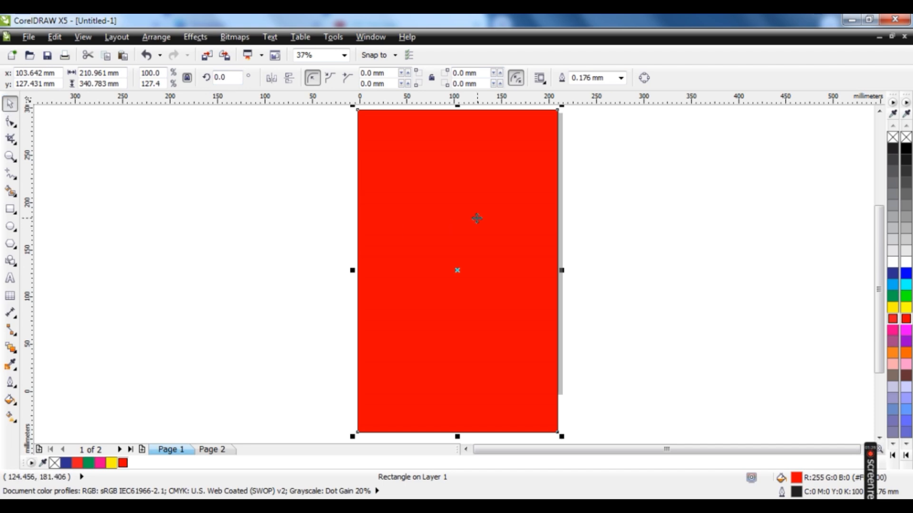
drag(445, 224, 284, 230)
scroll(398, 219, down, 1)
drag(380, 204, 502, 204)
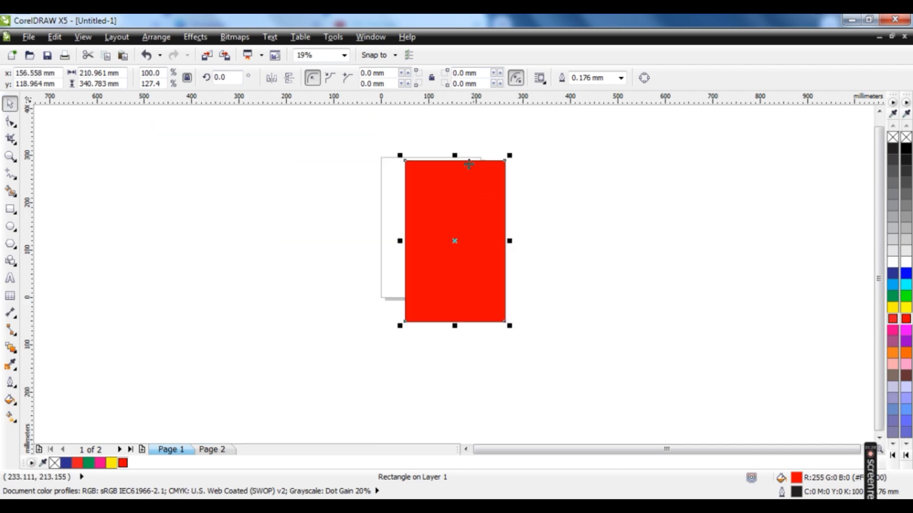
scroll(456, 200, up, 1)
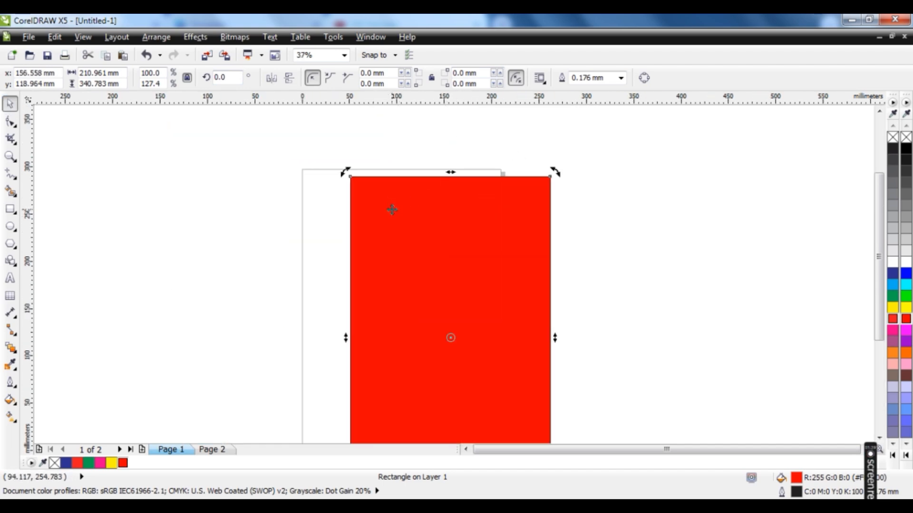
Delete the red rectangle, and draw another rectangle freehand across the page and delete it too.
key(Delete)
click(10, 209)
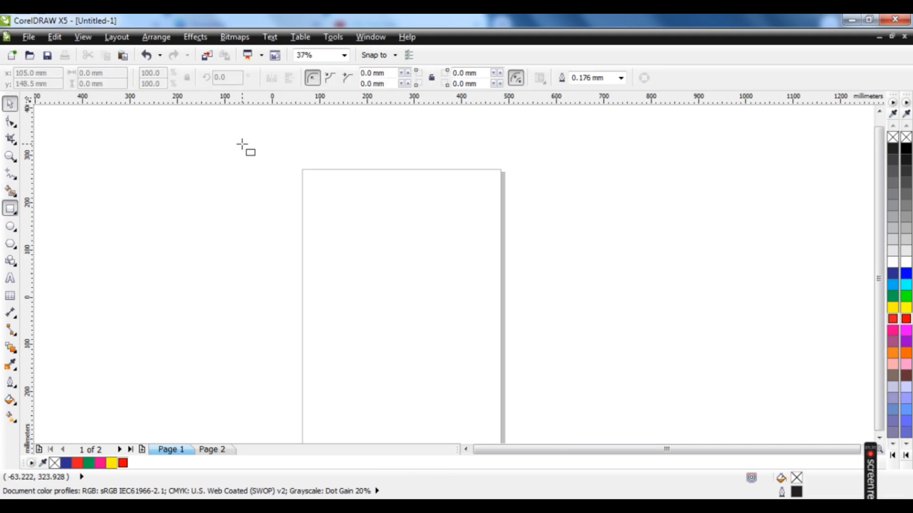
scroll(254, 164, down, 1)
drag(276, 135, 479, 369)
key(Delete)
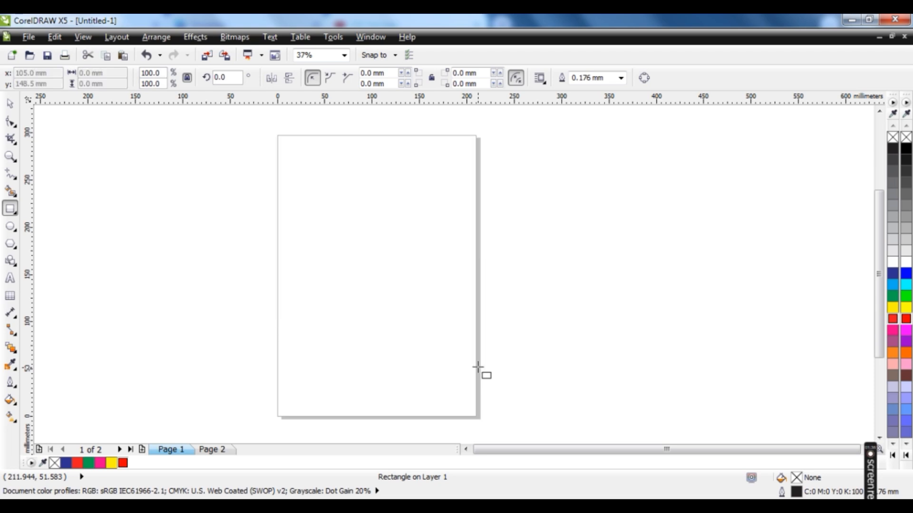
Create a page-sized red rectangle and shorten it to a band about 43 mm high along the page's top edge.
double_click(11, 210)
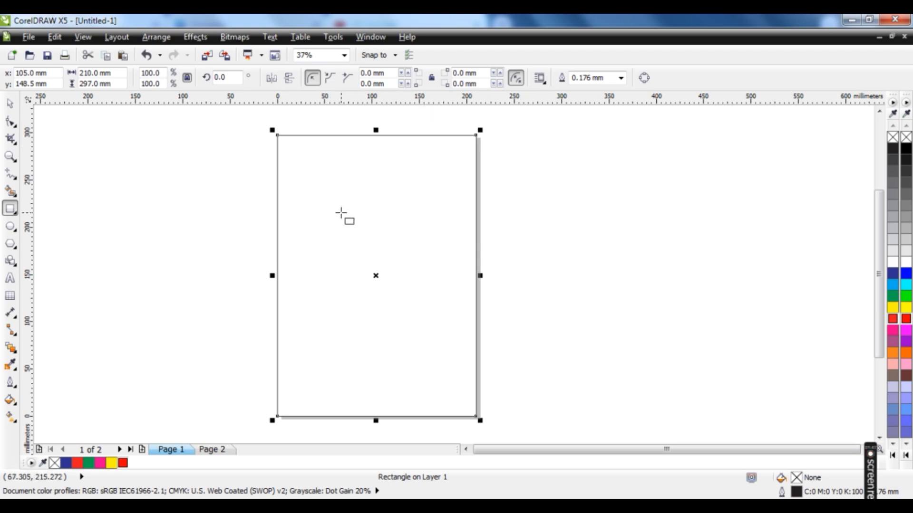
click(906, 320)
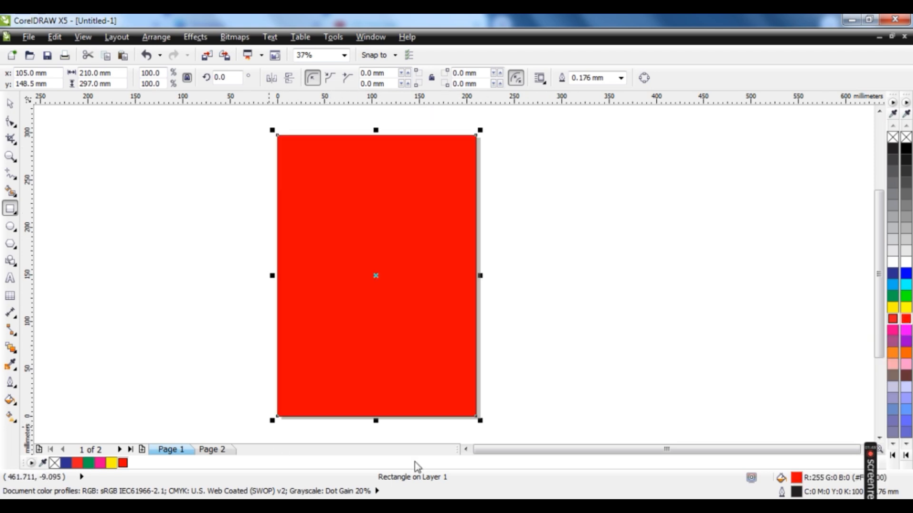
drag(376, 420, 405, 178)
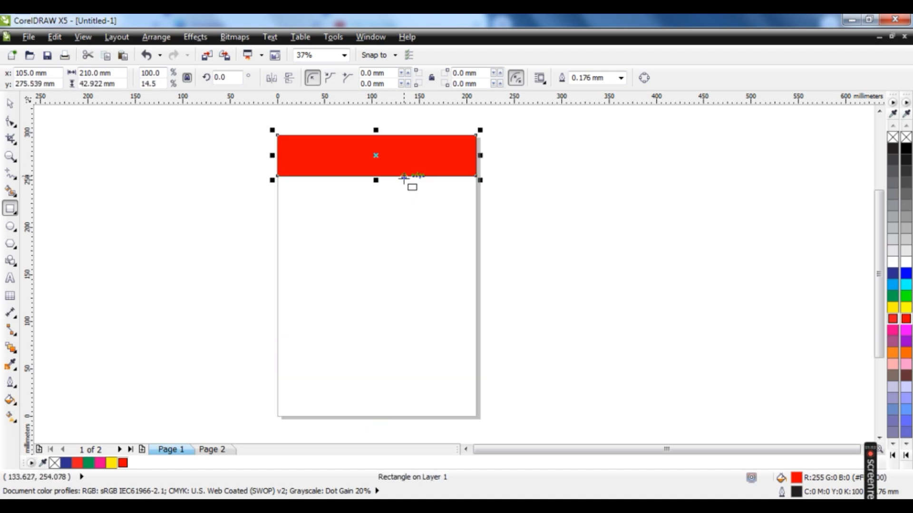
Add two page-sized rectangles behind the red band, the first filled yellow and the second red.
double_click(11, 208)
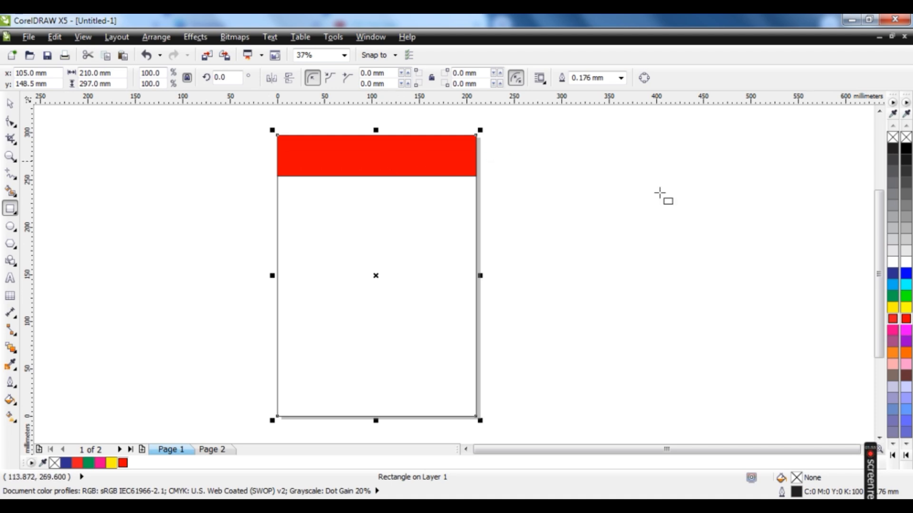
click(905, 306)
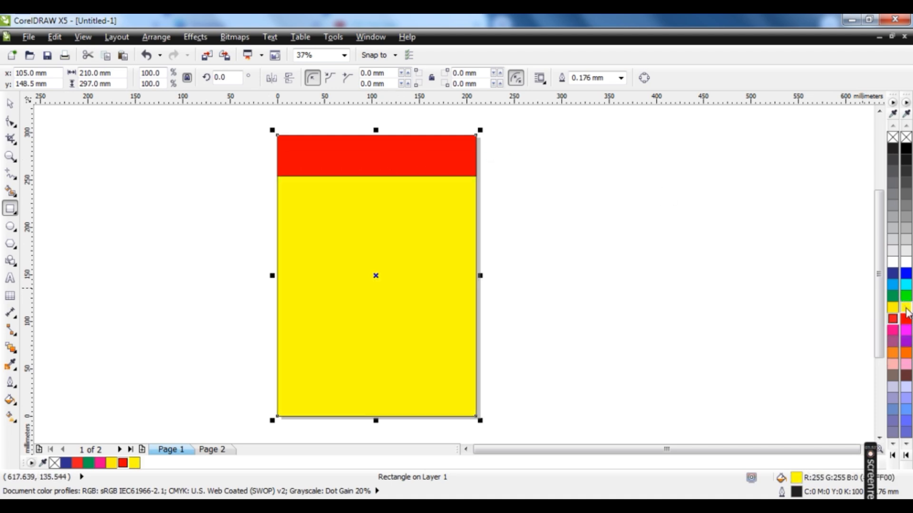
double_click(10, 209)
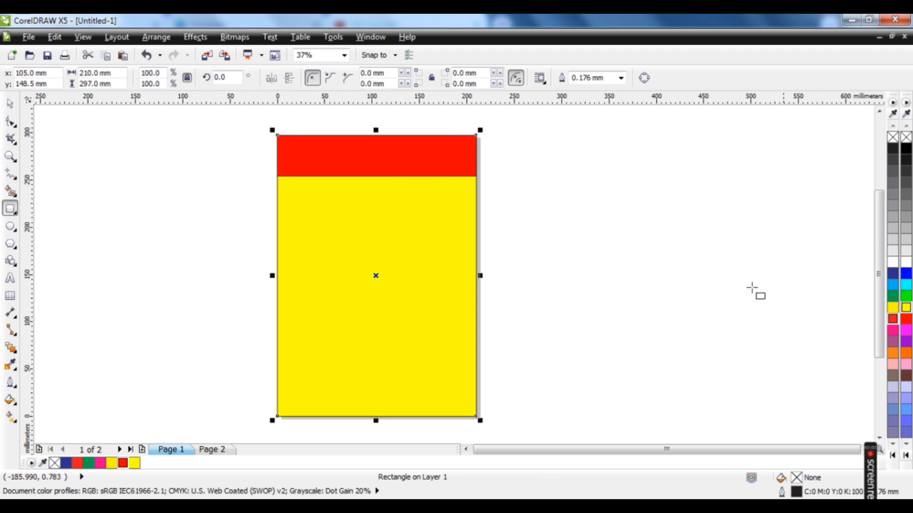
click(906, 318)
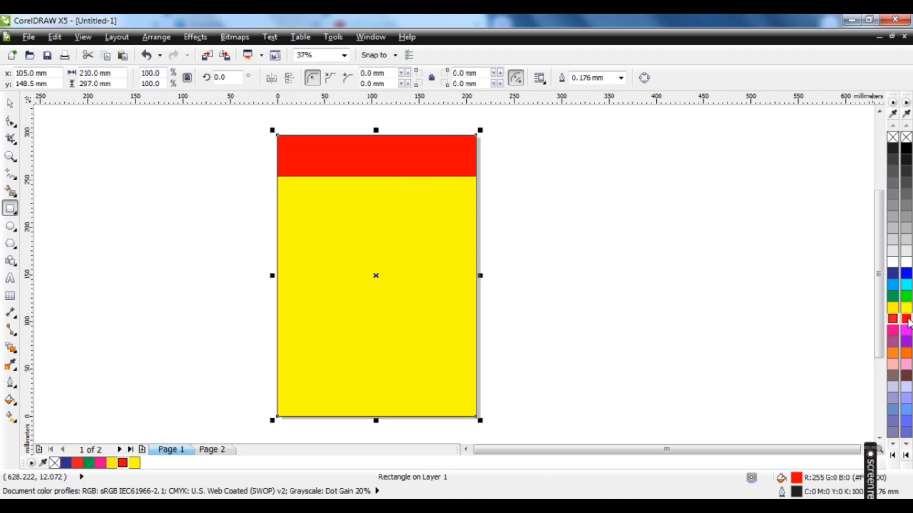
Move the yellow rectangle sideways to expose the red rectangle behind it, and undo the move.
click(10, 104)
drag(390, 243, 464, 242)
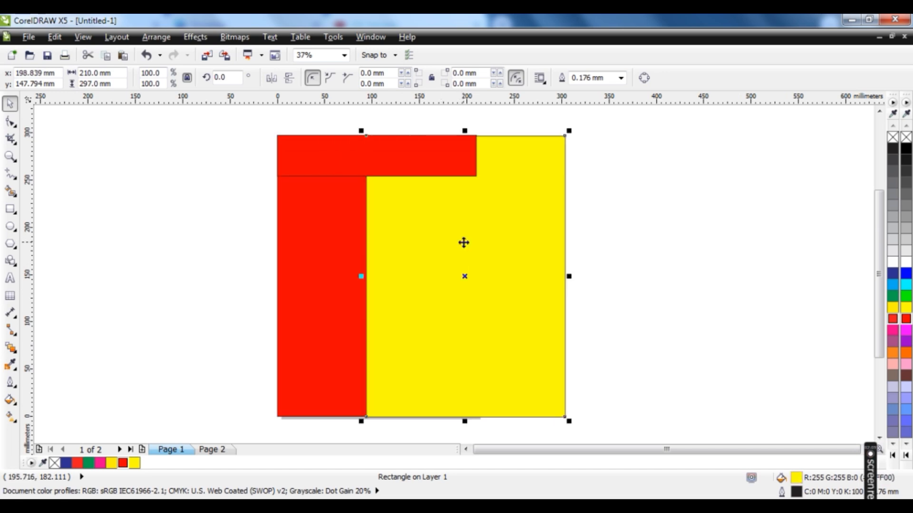
key(ctrl+z)
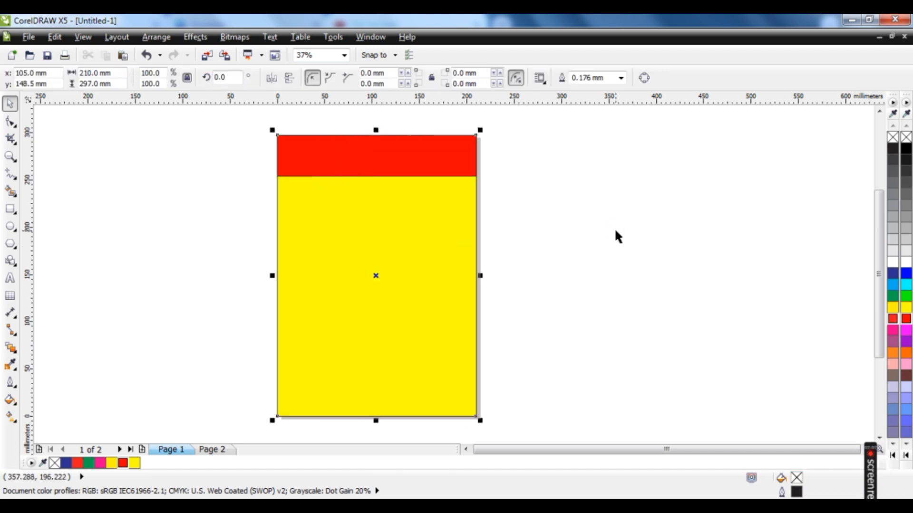
Undo the stacked rectangles and the band's resize, and delete the remaining page-sized red rectangle.
key(ctrl+z)
key(ctrl+z)
key(ctrl+z)
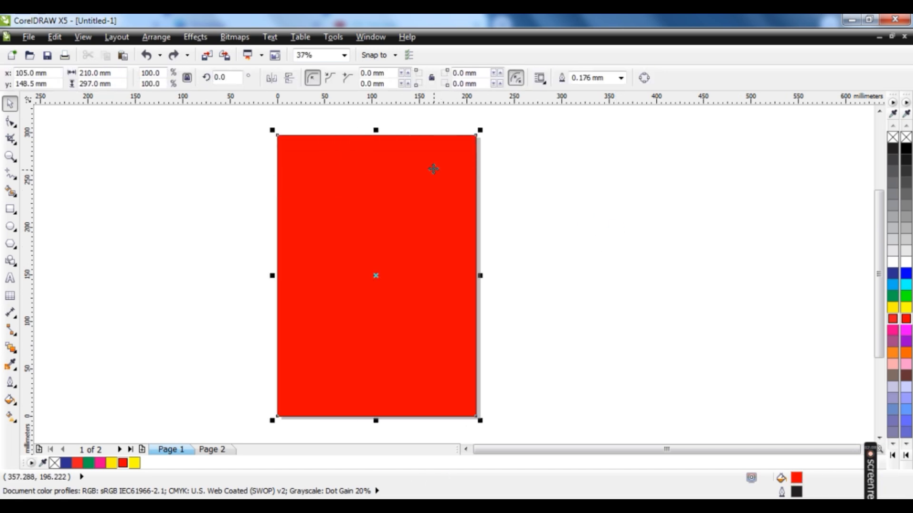
click(431, 168)
key(Delete)
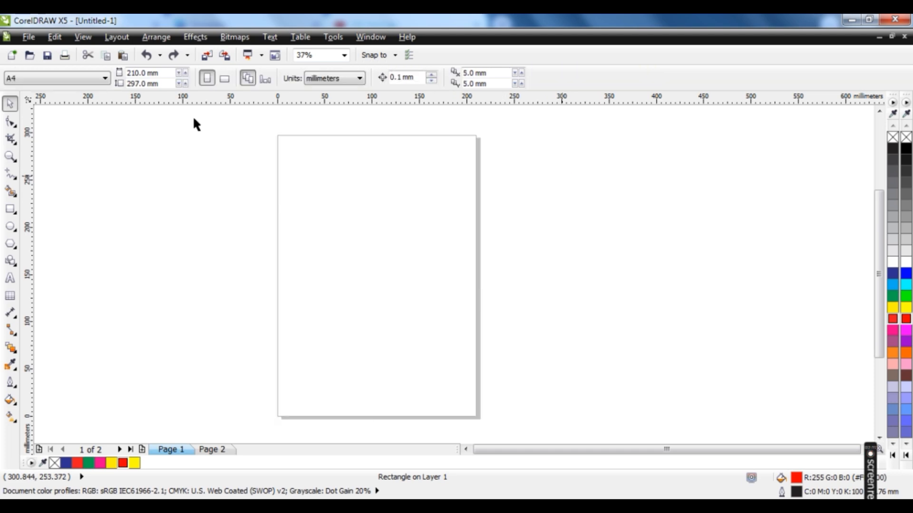
Create a page-wide rectangle about 25 mm high along the page's top edge and fill it red.
double_click(10, 209)
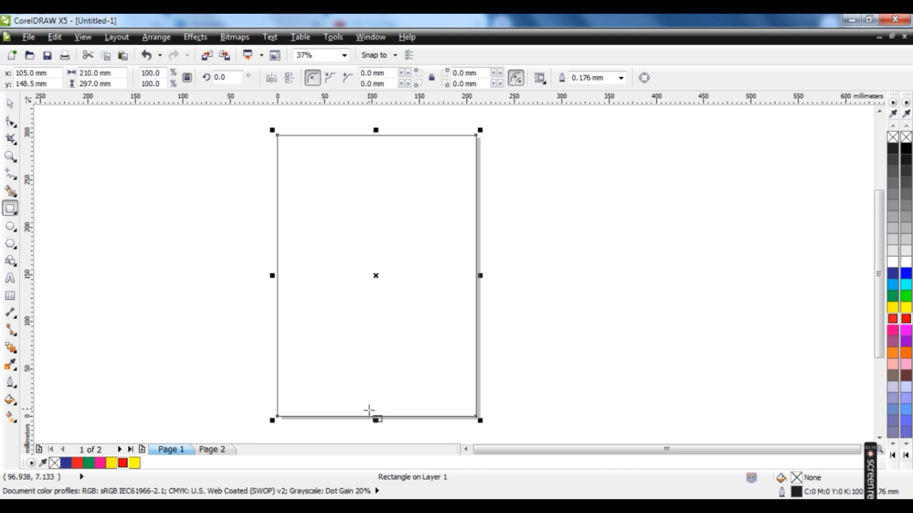
drag(376, 419, 406, 159)
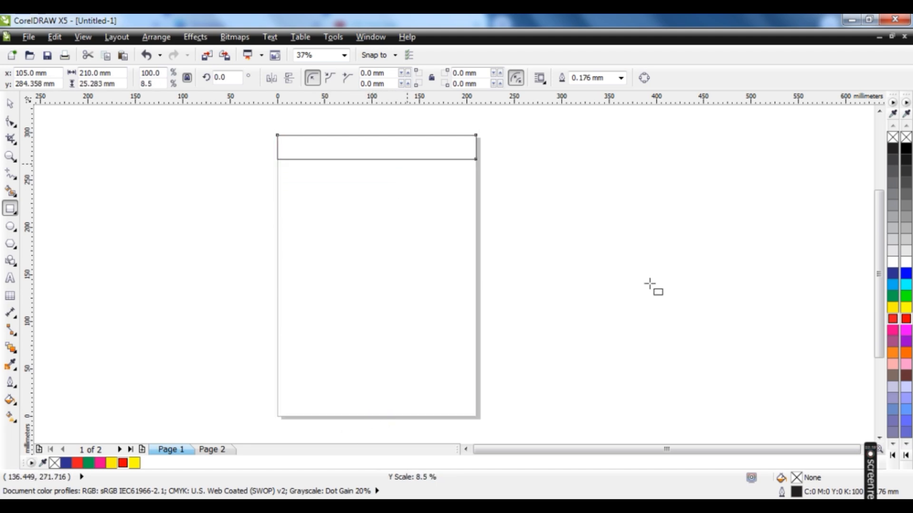
click(906, 319)
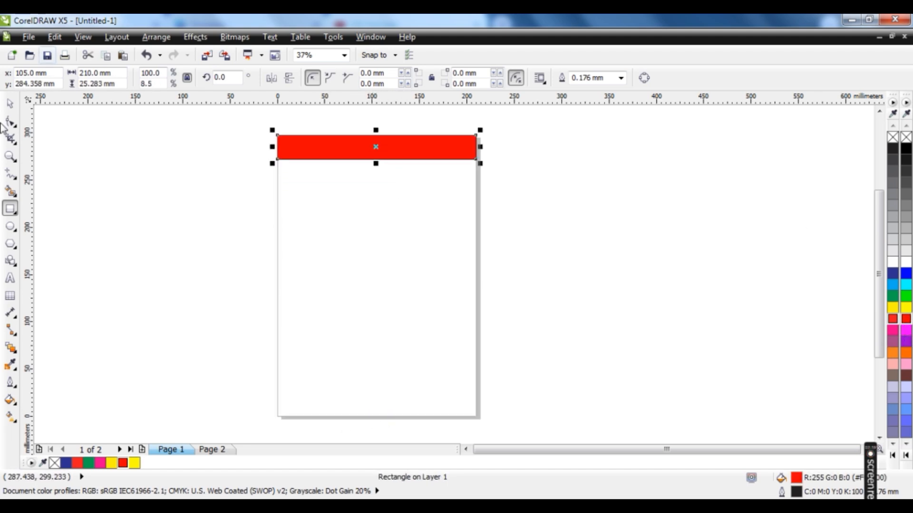
Create a page-sized red rectangle and shorten it to a band about 30 mm high along the page's bottom edge.
double_click(11, 209)
click(905, 318)
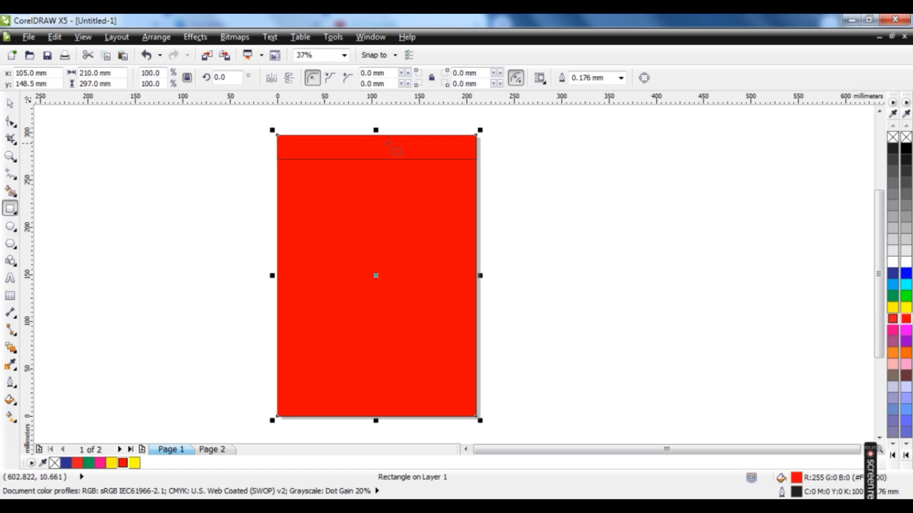
drag(375, 129, 370, 387)
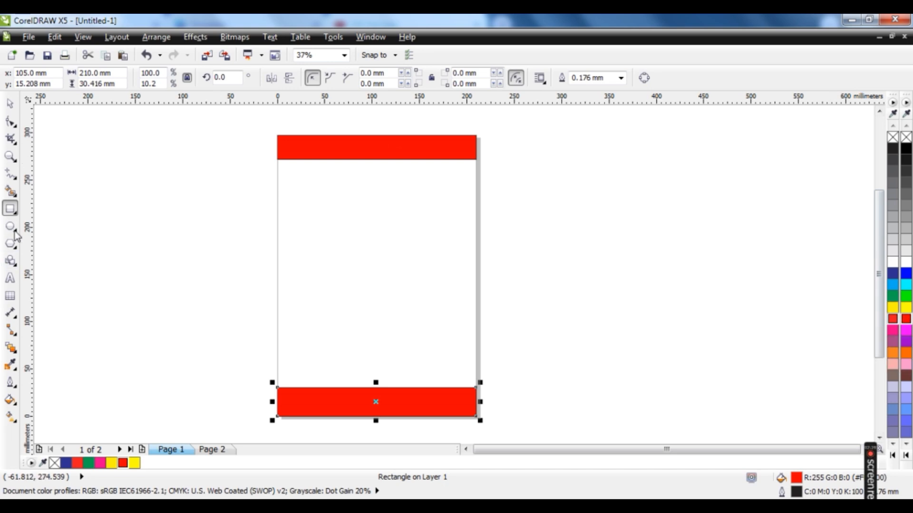
Add a page-sized yellow rectangle behind the two red bands and deselect it.
double_click(10, 210)
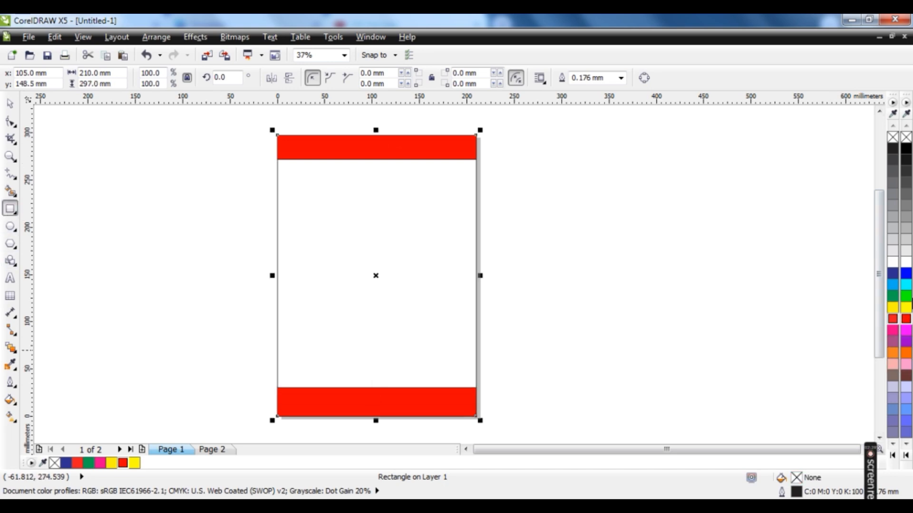
click(905, 307)
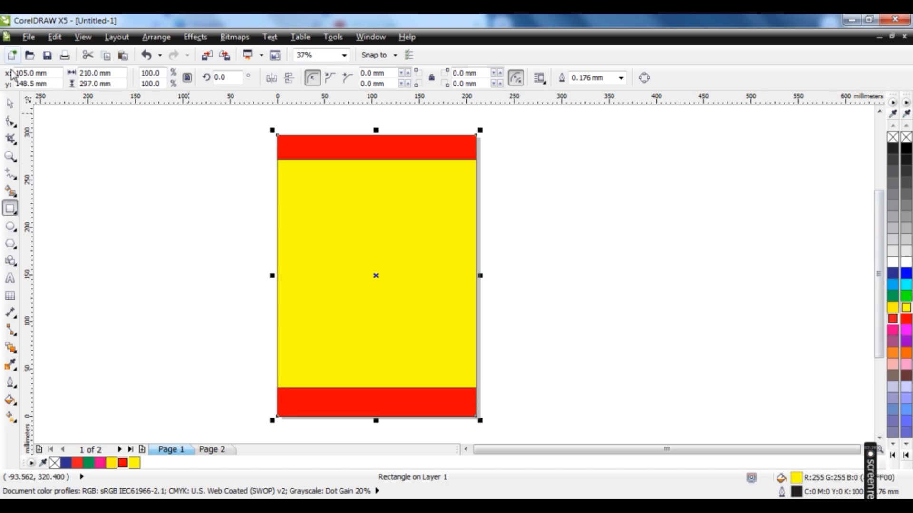
click(10, 104)
click(110, 173)
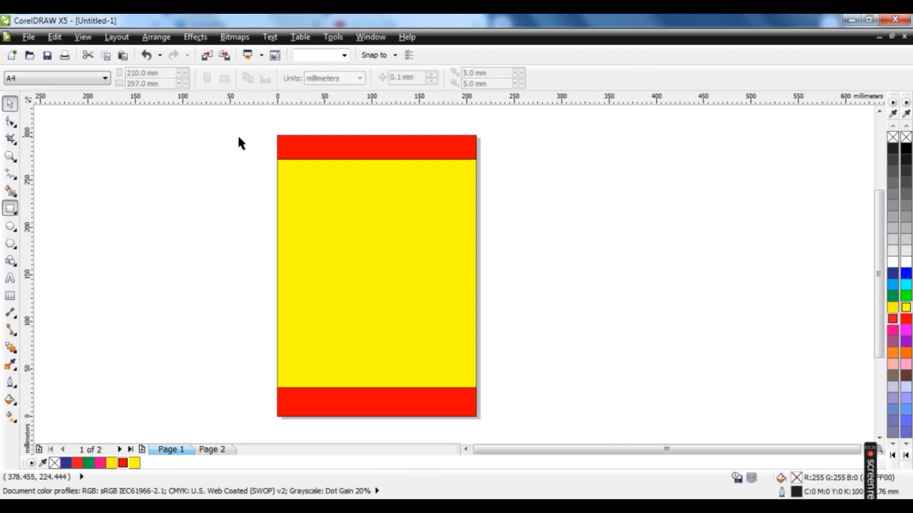
Pull the layout apart by moving the yellow rectangle right of the page, the upper band left and the lower band up.
click(403, 280)
drag(383, 271, 628, 253)
drag(411, 148, 235, 152)
drag(361, 395, 365, 232)
click(80, 141)
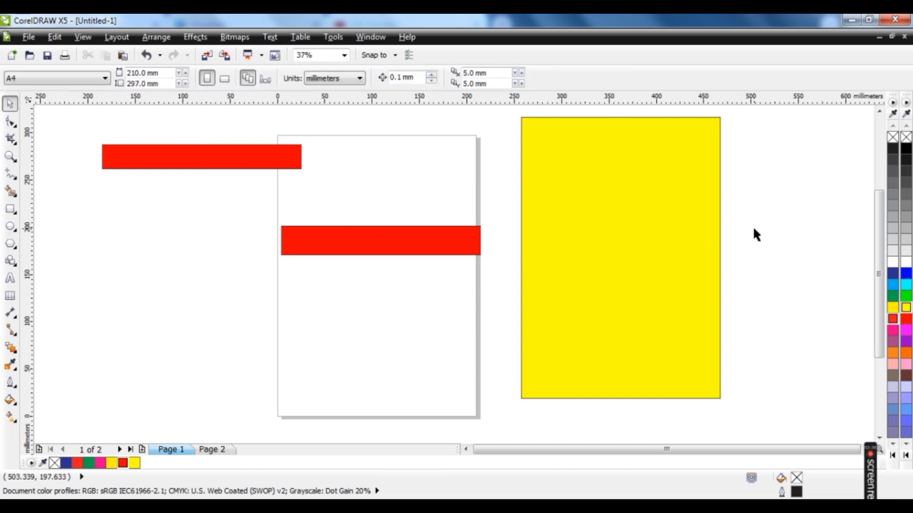
Select the yellow rectangle and both red bands together and delete them.
scroll(368, 261, down, 2)
drag(134, 122, 607, 418)
key(Delete)
scroll(378, 219, up, 1)
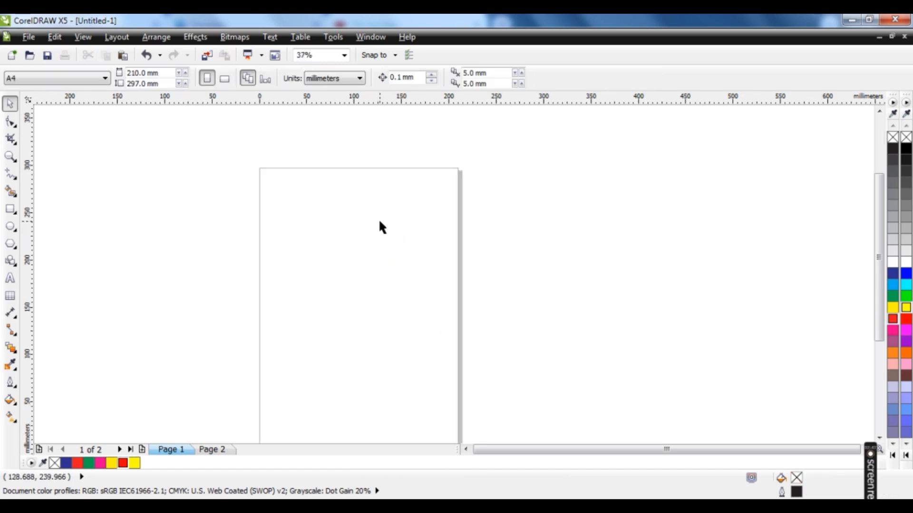
scroll(372, 228, down, 1)
scroll(371, 229, up, 1)
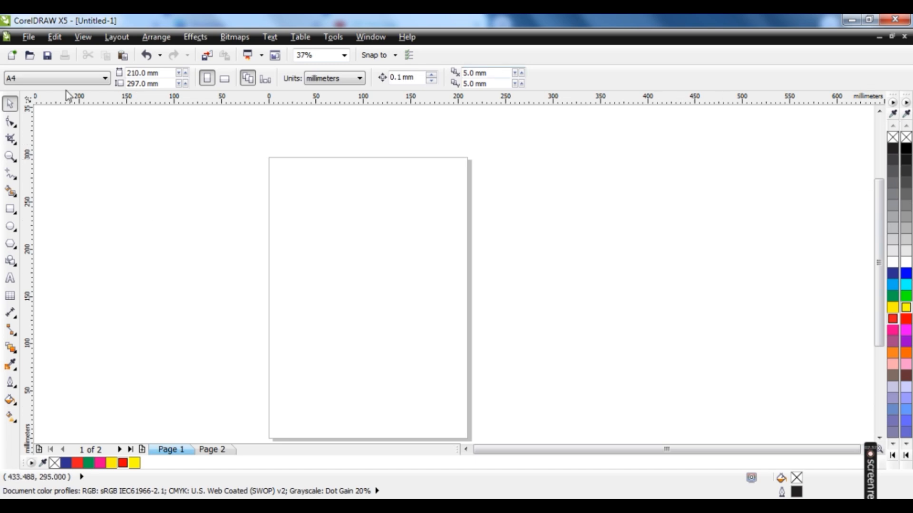
Draw a rectangle about 90 × 64 mm, an ellipse about 91 × 76 mm and a pentagon about 92 × 50 mm left of the page.
click(9, 209)
drag(101, 203, 186, 263)
click(10, 226)
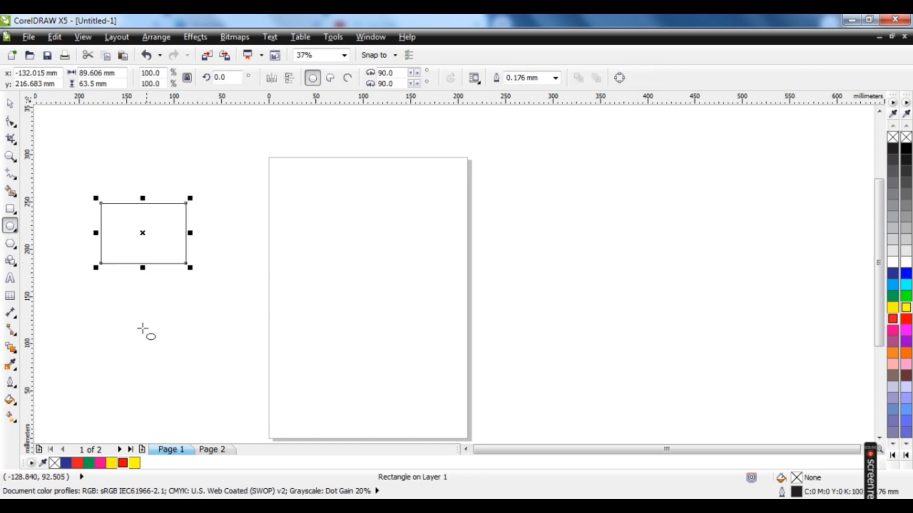
drag(132, 293, 218, 366)
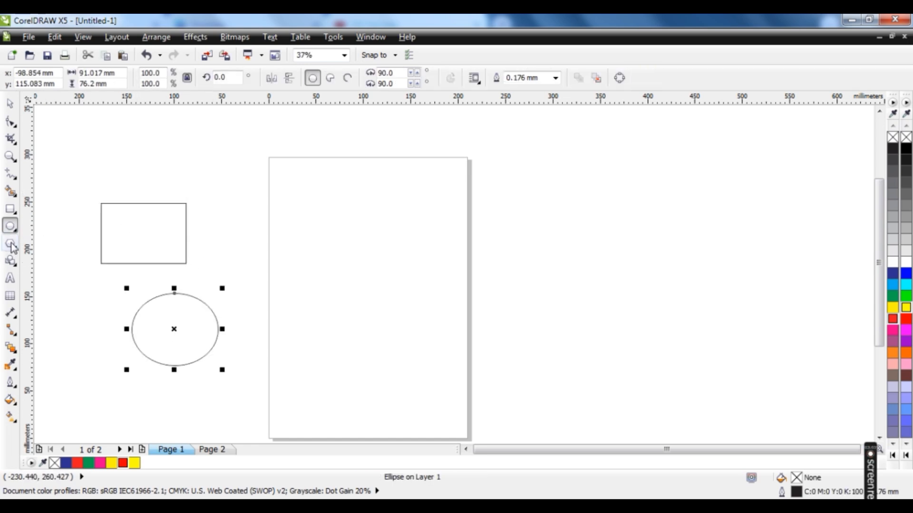
click(10, 243)
drag(170, 140, 267, 196)
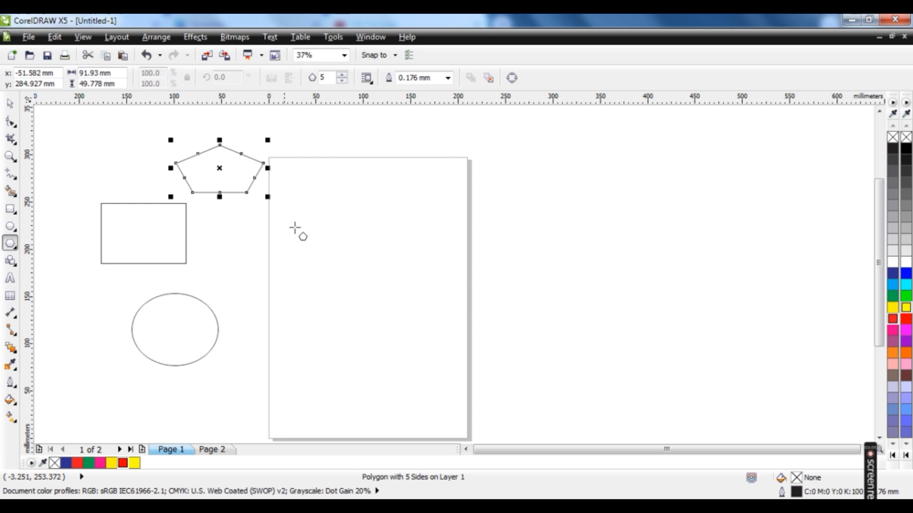
Move the unfilled pentagon onto the page by its outline, and the rectangle and ellipse onto the page's left edge.
click(10, 105)
click(224, 179)
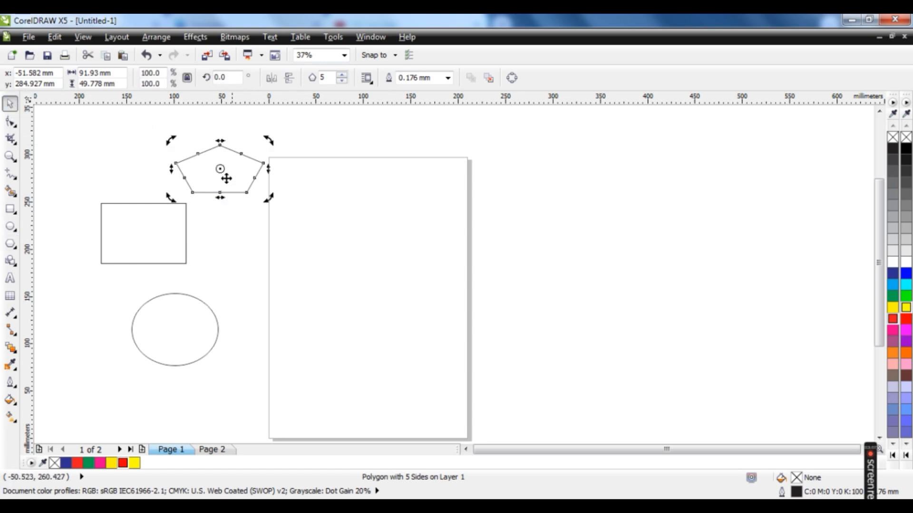
drag(219, 169, 452, 267)
click(263, 275)
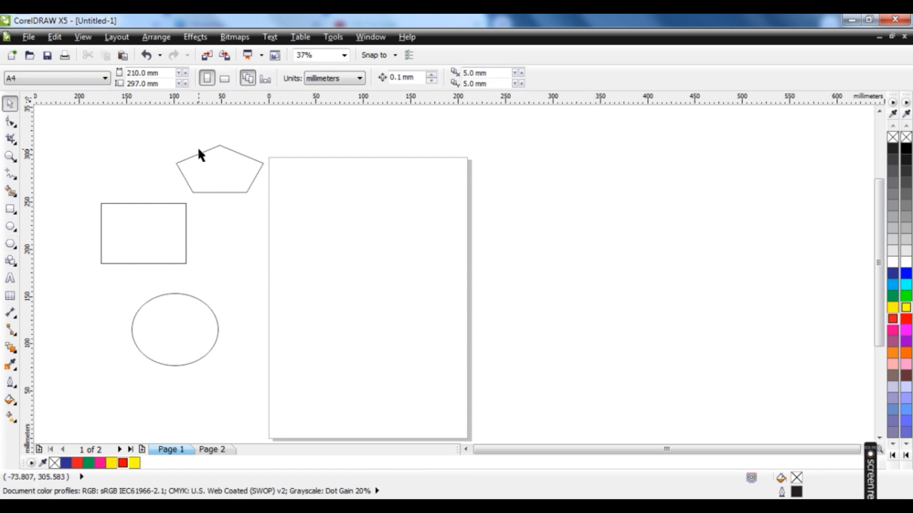
drag(230, 193, 414, 240)
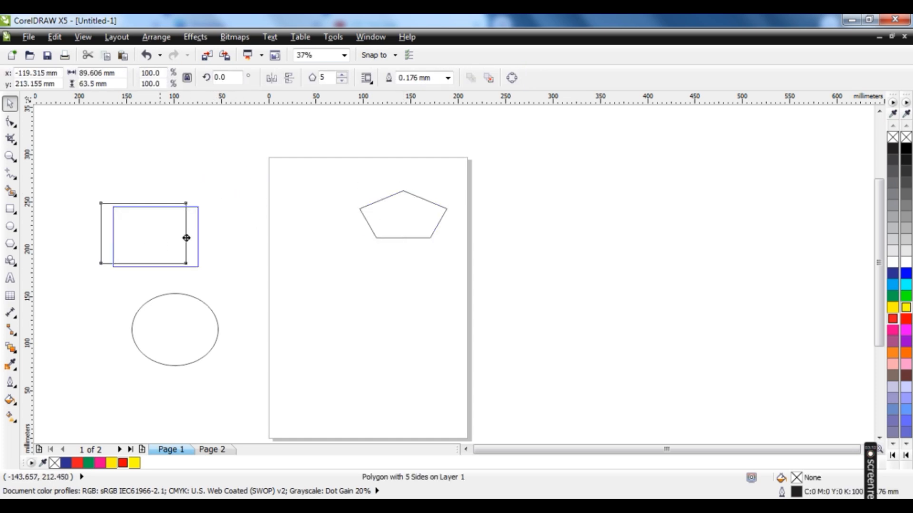
drag(186, 238, 273, 195)
drag(191, 320, 284, 259)
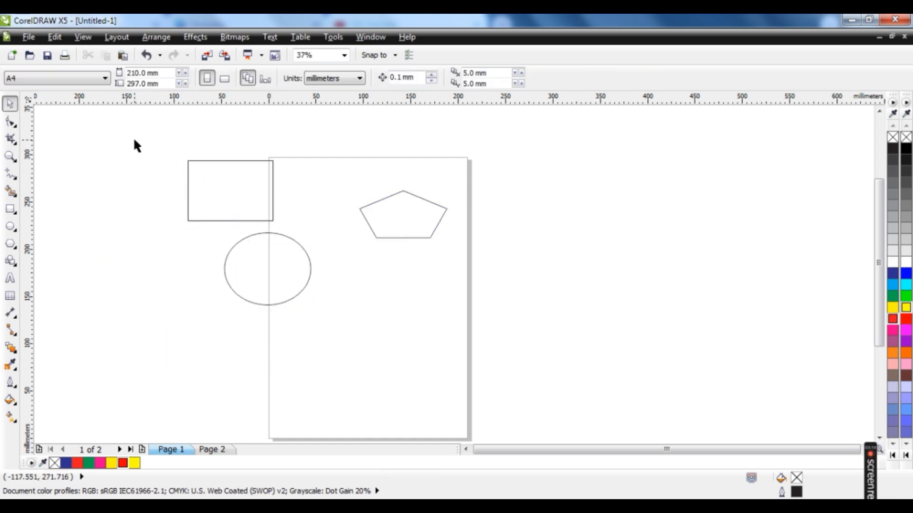
Select the rectangle, the ellipse and the pentagon together and delete them.
drag(135, 145, 622, 389)
key(Delete)
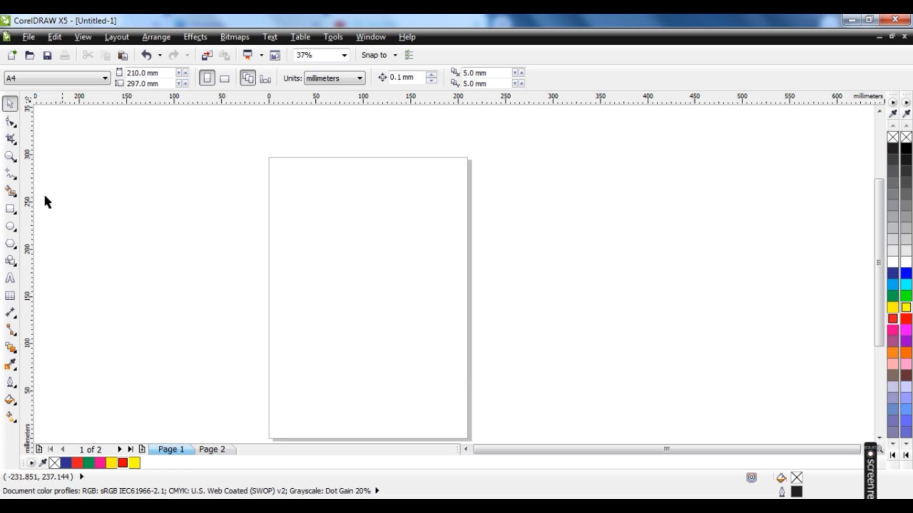
Draw a magenta-filled ellipse about 87 × 68 mm on the page and a purple-filled rectangle about 55 × 49 mm below it.
click(12, 229)
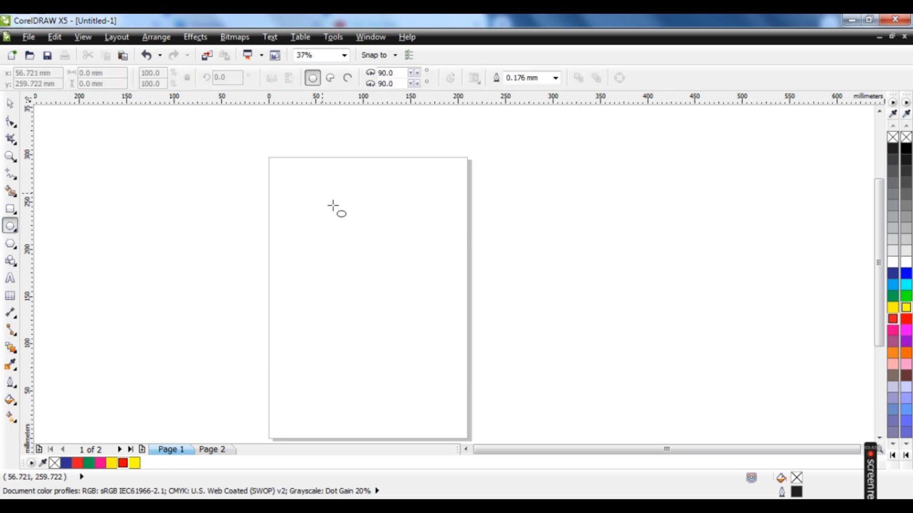
drag(323, 192, 405, 256)
click(905, 332)
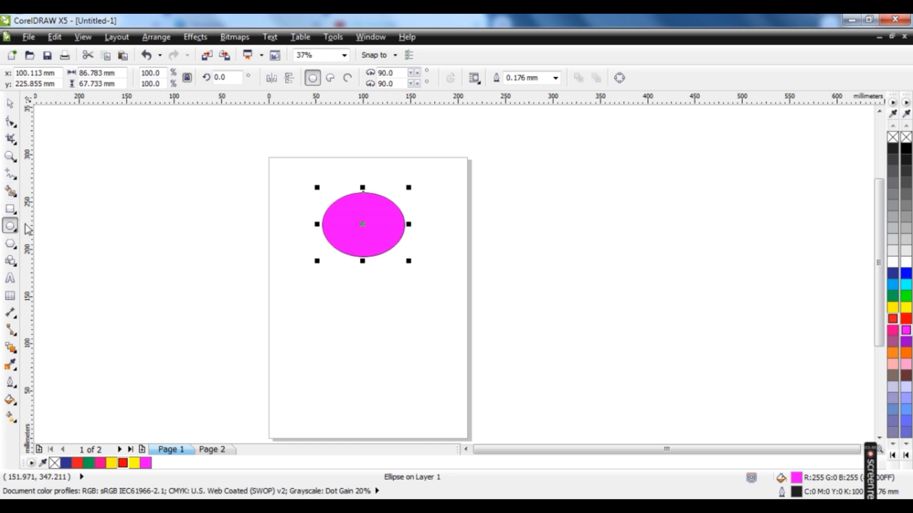
click(10, 209)
drag(336, 284, 389, 331)
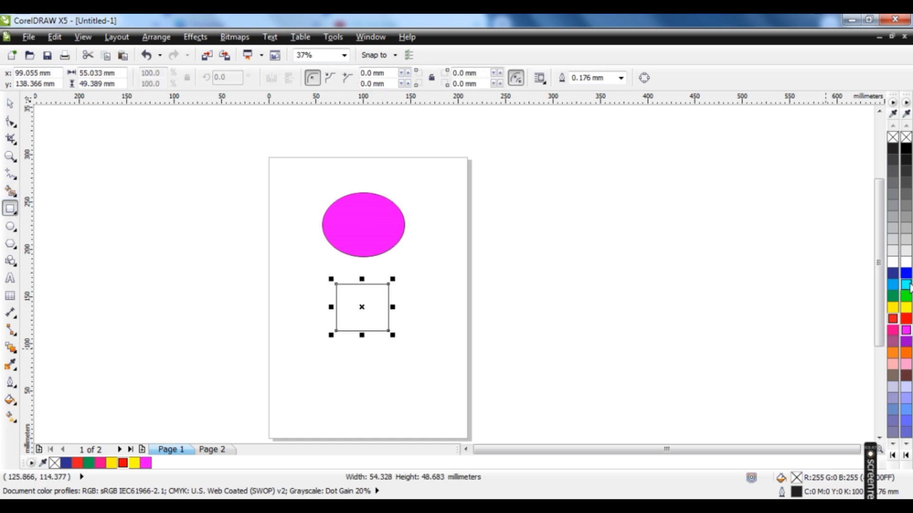
click(906, 342)
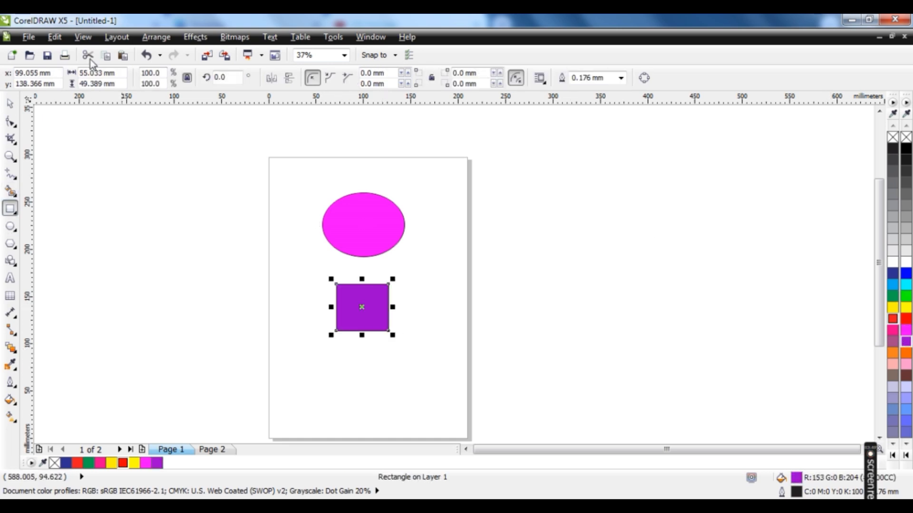
Open the Save Drawing dialog, browse to the Music library and the Desktop as save locations, and close it without saving.
click(28, 37)
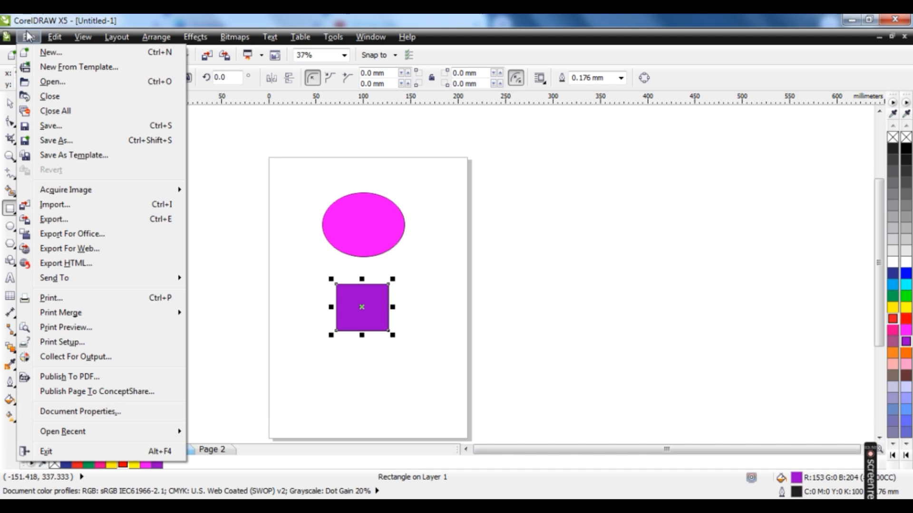
click(52, 126)
click(93, 74)
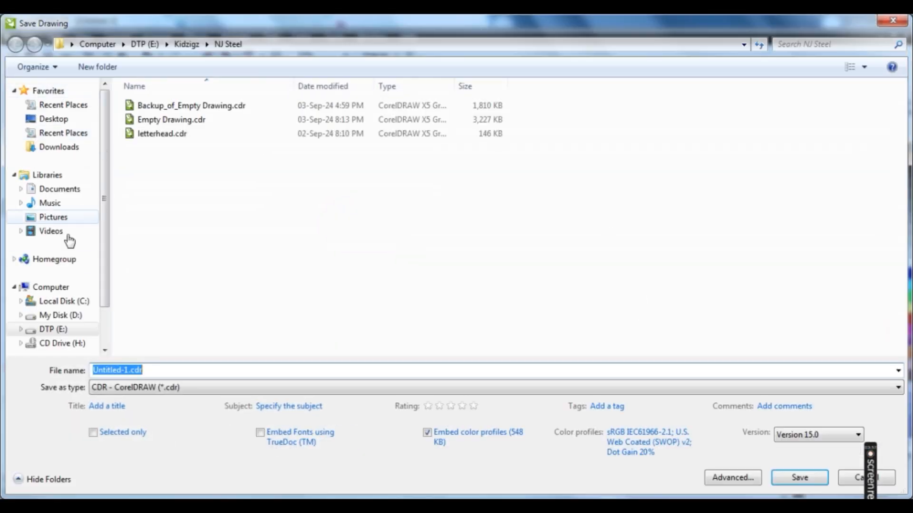
click(49, 203)
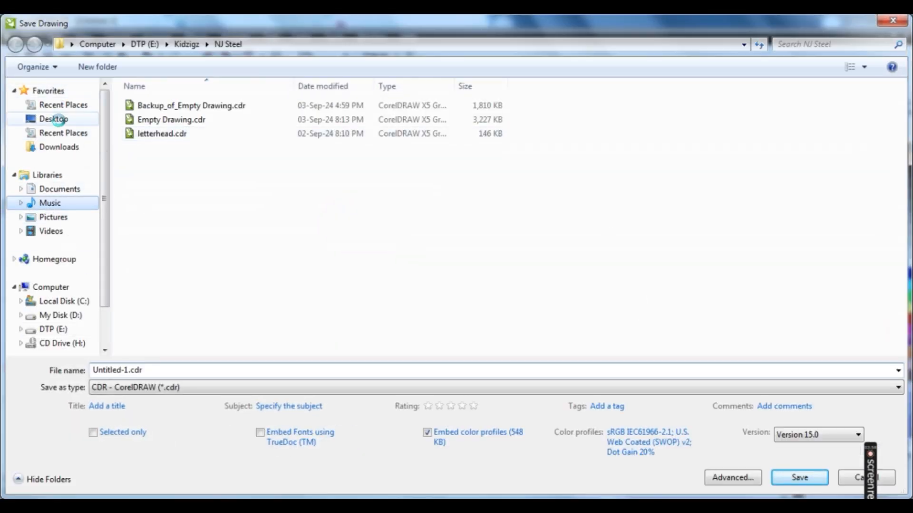
click(57, 120)
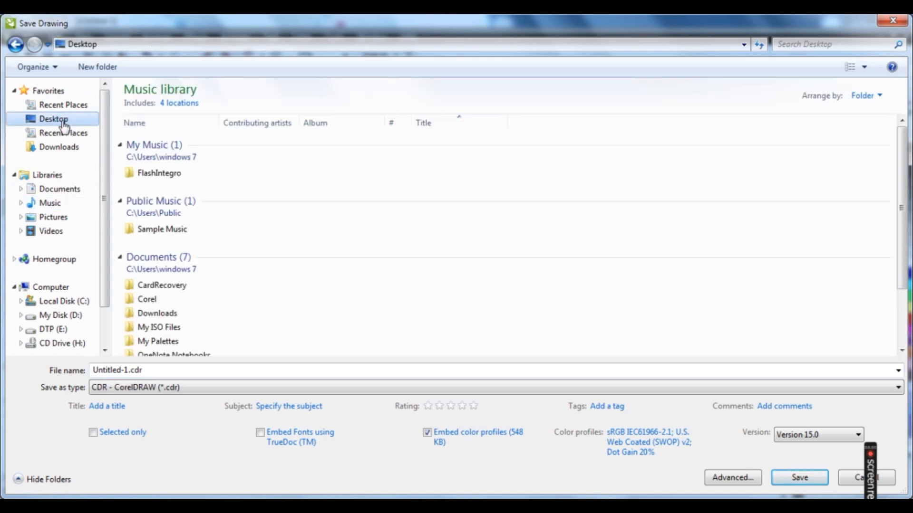
click(894, 21)
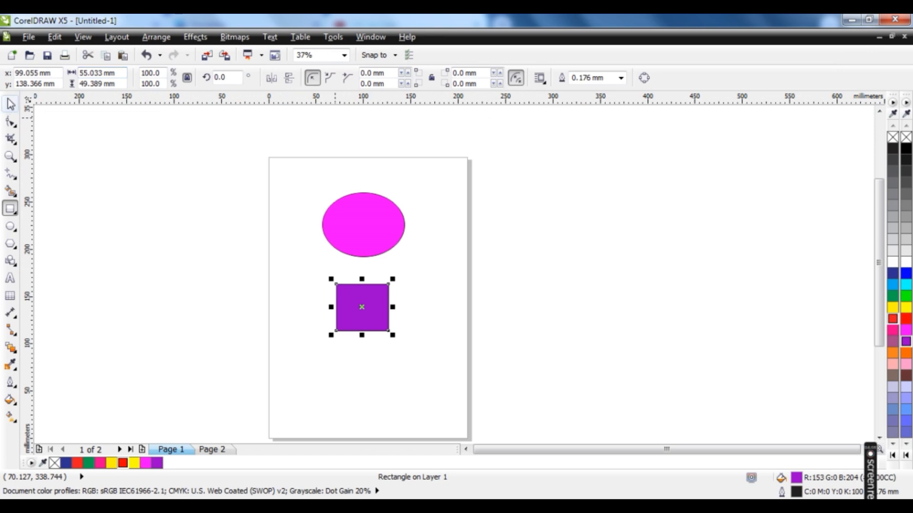
Select the magenta ellipse and the purple rectangle together and delete them.
click(10, 103)
click(643, 241)
drag(652, 165, 257, 366)
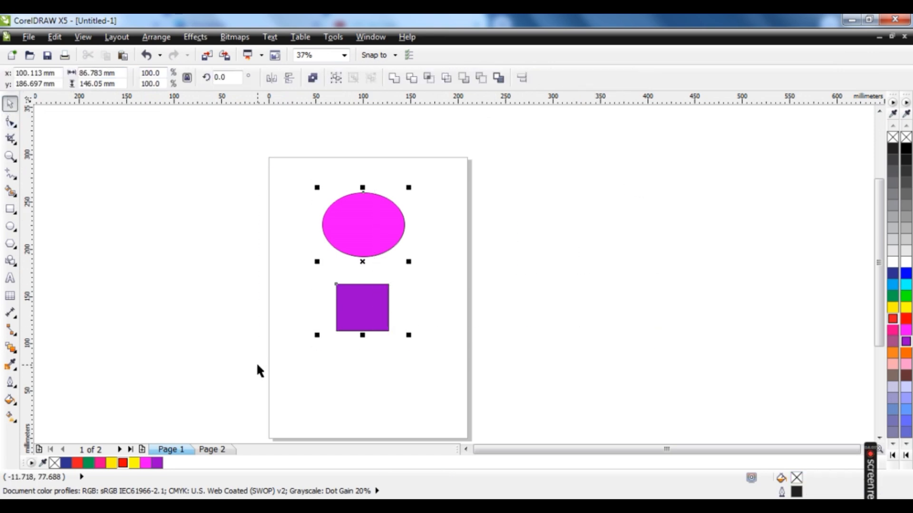
key(Delete)
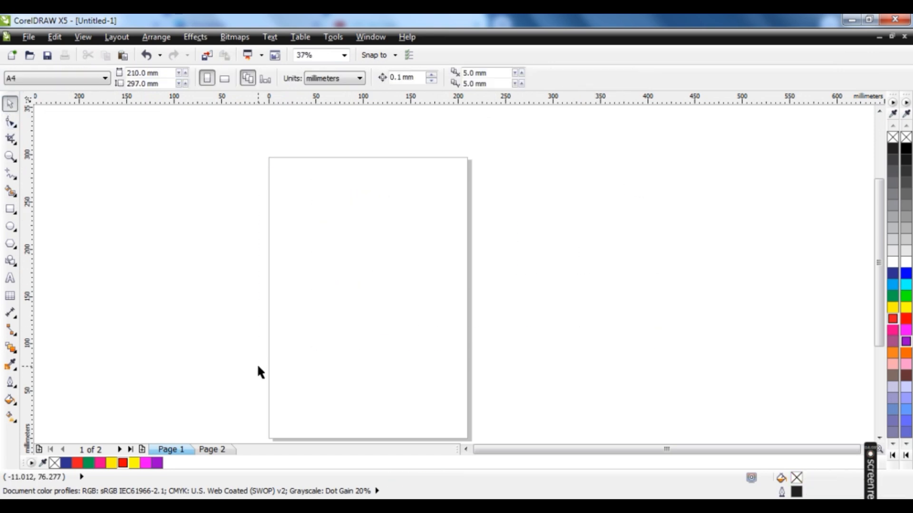